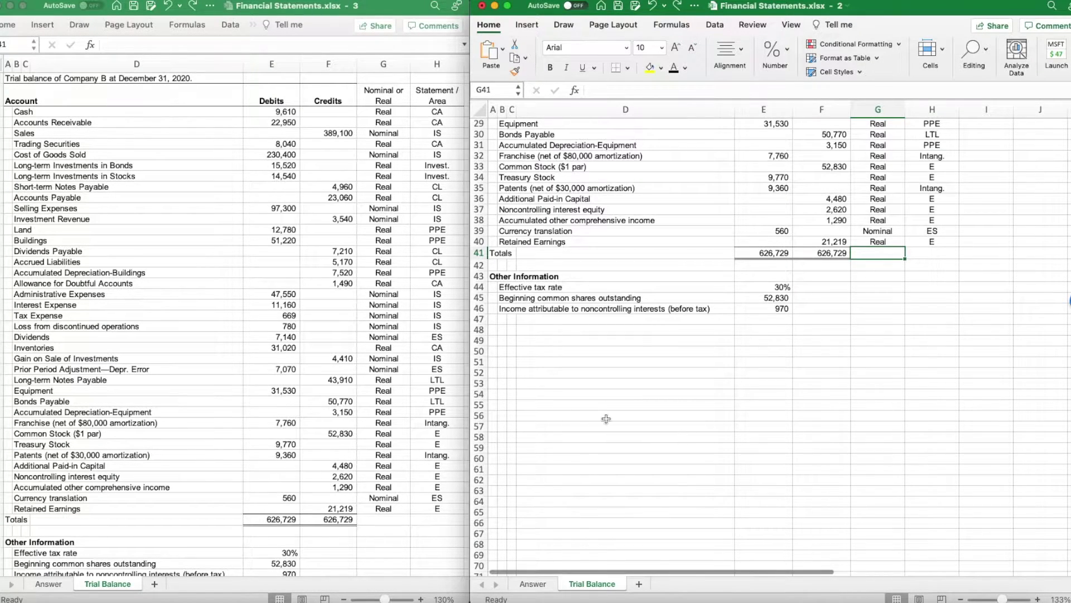
Enter the heading "Company B", "Income Statement" and "For the Year Ended December 31, 2020" in cells A50 to A52.
scroll(606, 419, "down", 3)
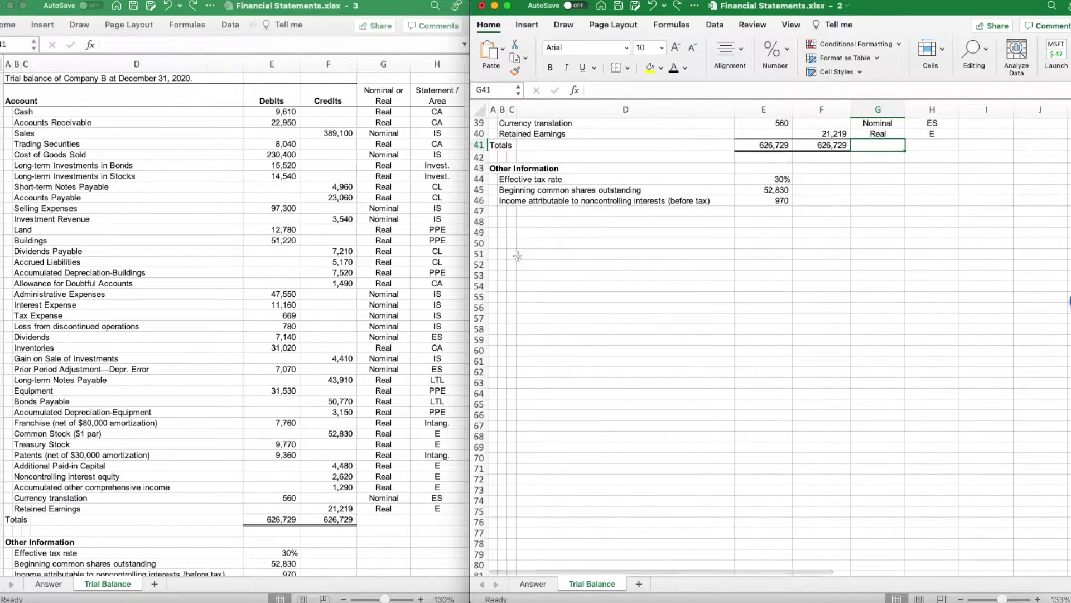
left_click(493, 244)
type("Compn")
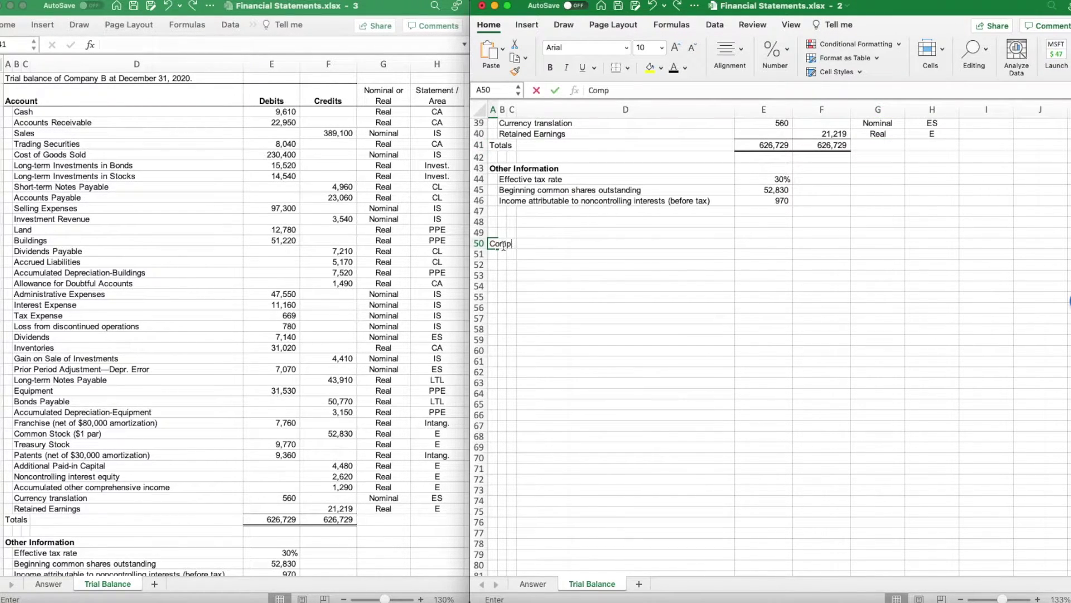
type("any B")
key("Return")
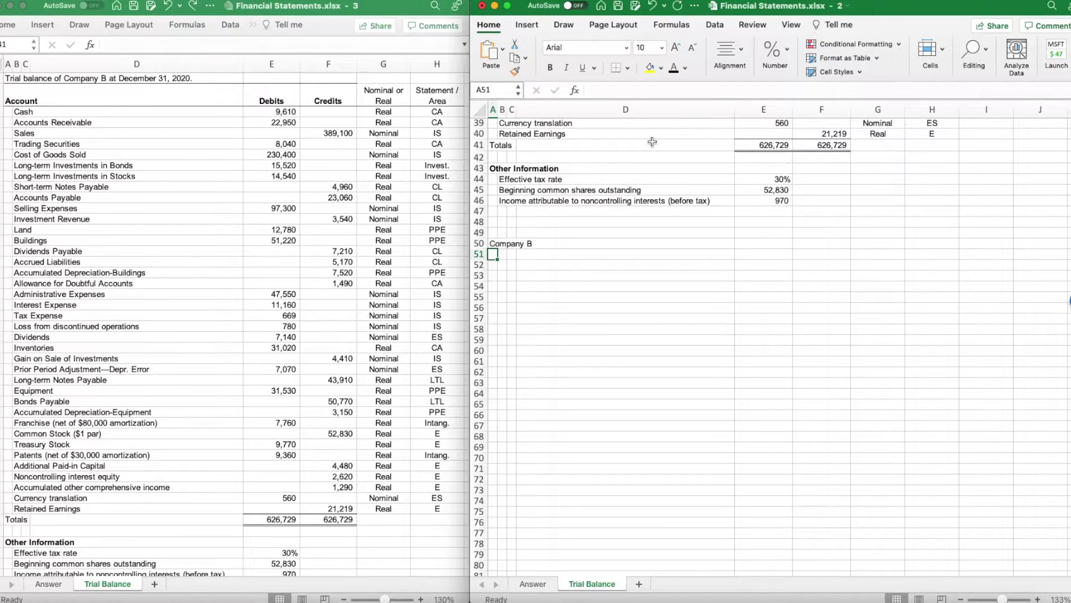
type("Income Statement")
key("Return")
type("For the Year Ended December 31, 2020")
key("Return")
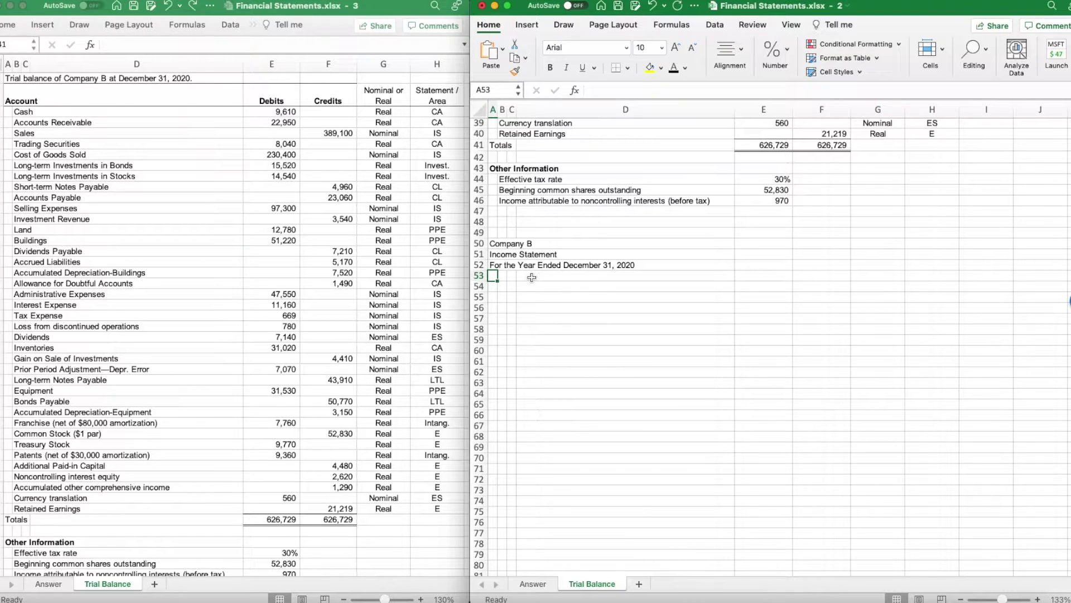
Add a Sales line in row 54 with the label in column A and 389,100 in column E.
left_click(494, 286)
type("S")
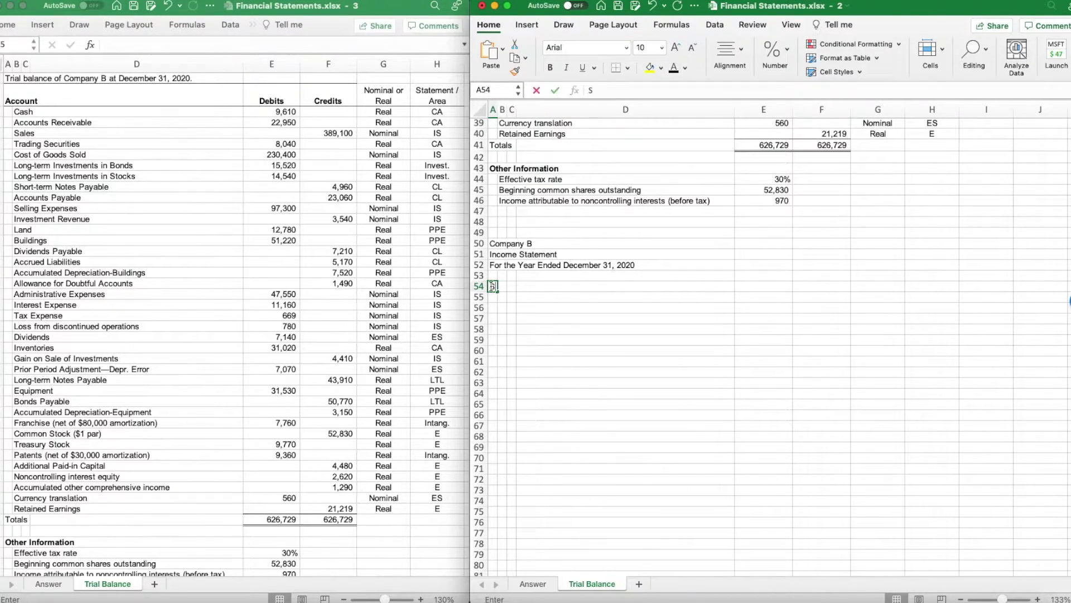
type("ales")
key("Tab")
key("Tab")
key("Tab")
key("Tab")
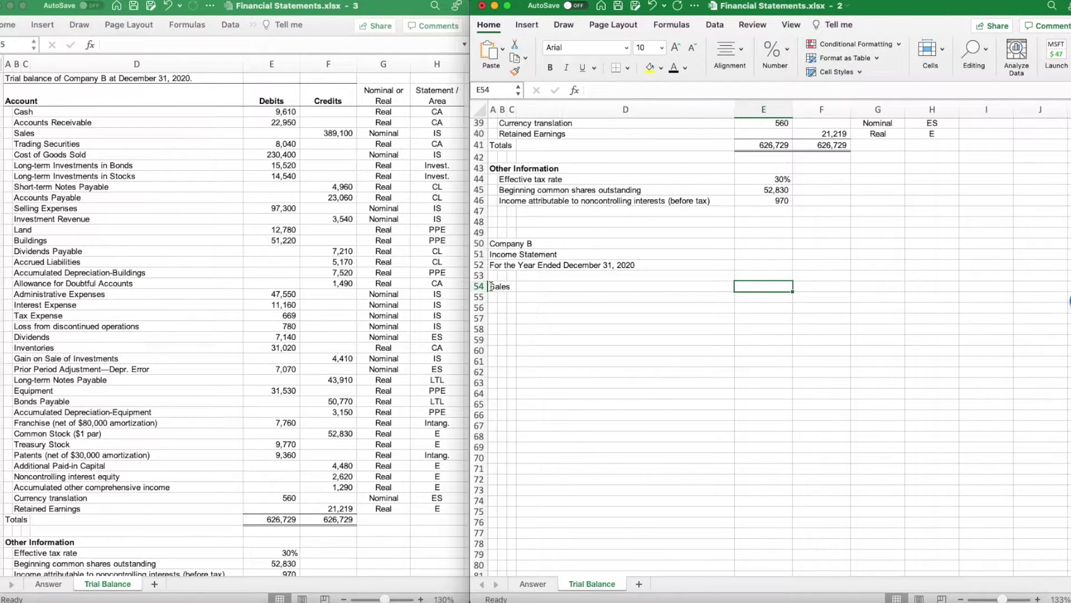
type("3")
type("89,100")
key("Return")
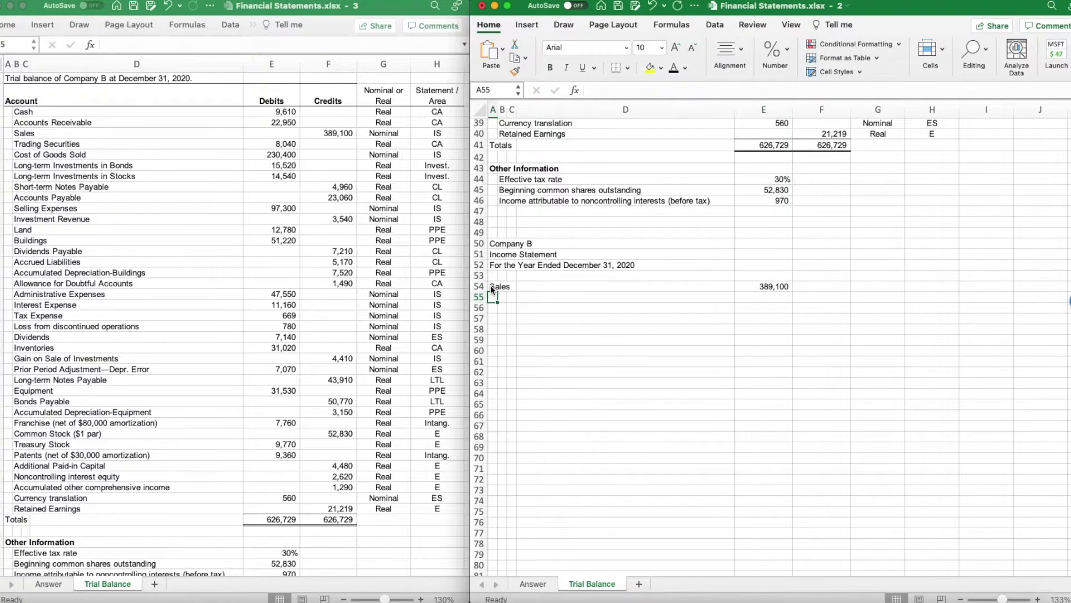
Add a Cost of Goods Sold line in row 55 with its amount in E55 linked to trial balance cell E7.
scroll(502, 357, "up", 4)
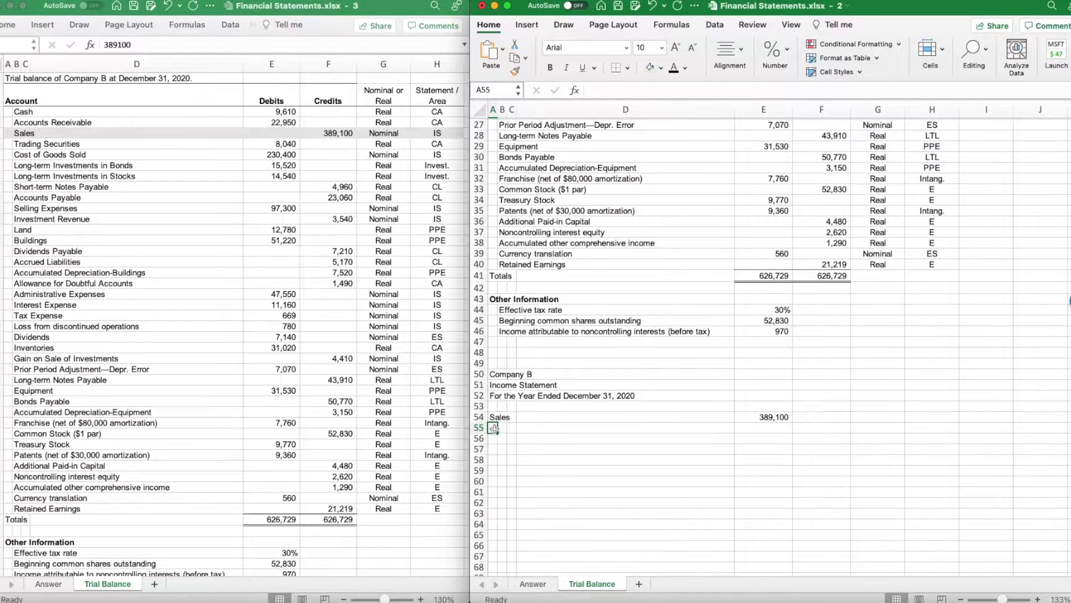
type("Cost of Goods Sold")
key("Right")
key("Right")
key("Right")
key("Right")
type("=")
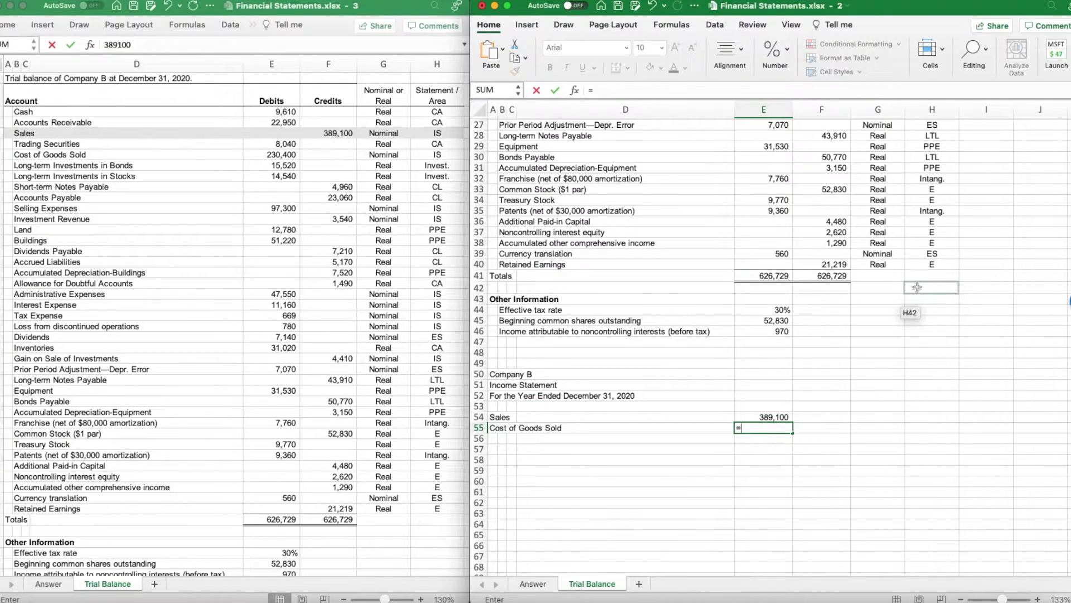
scroll(896, 279, "up", 10)
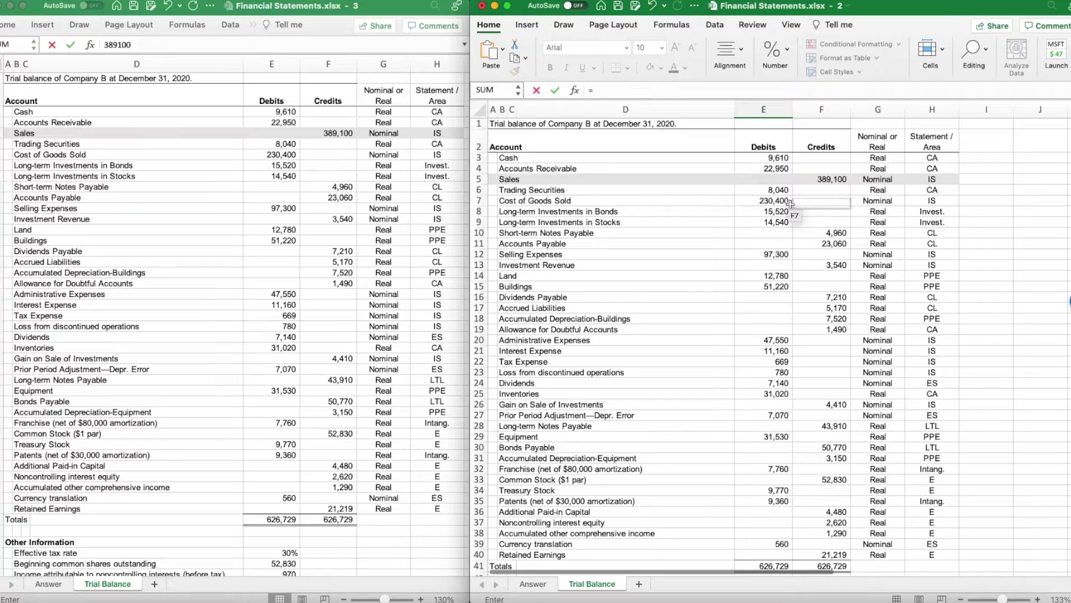
left_click(773, 201)
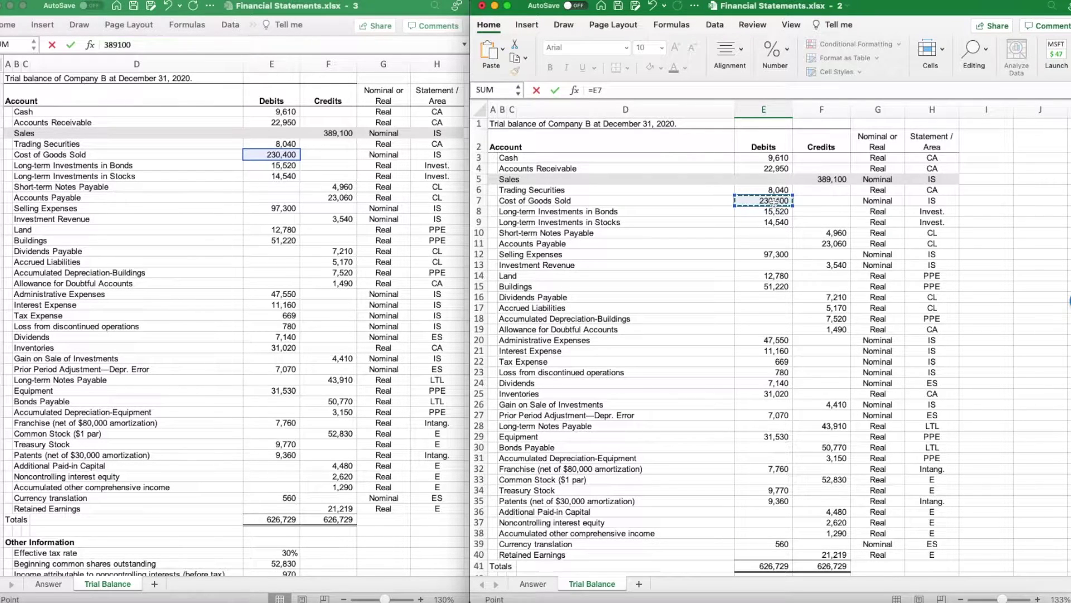
key("Return")
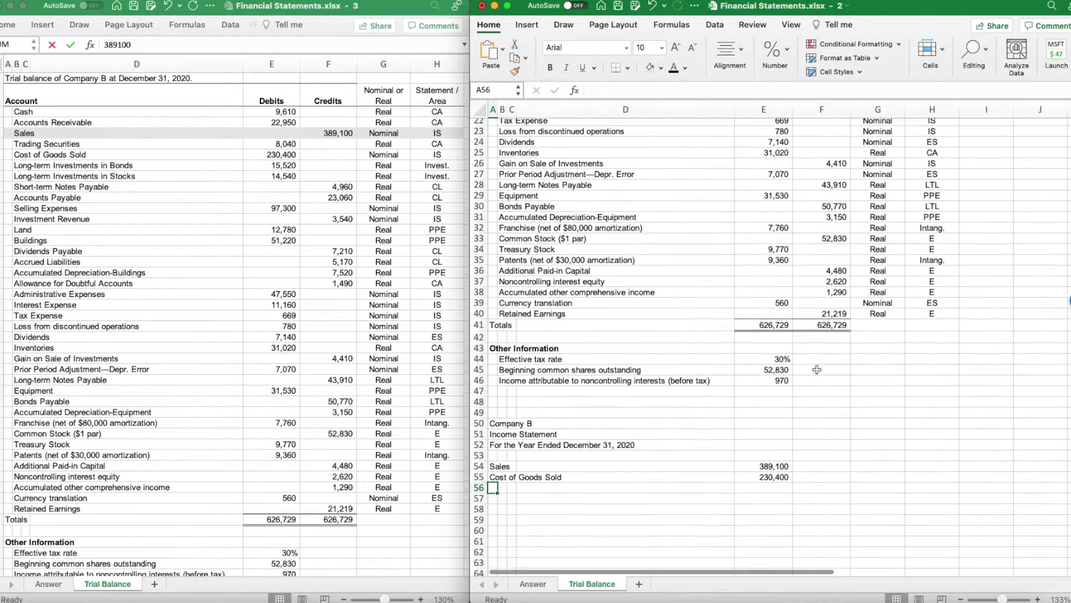
Add a Gross Profit line in row 56 and calculate it in E56 as =E54-E55.
scroll(817, 369, "down", 1)
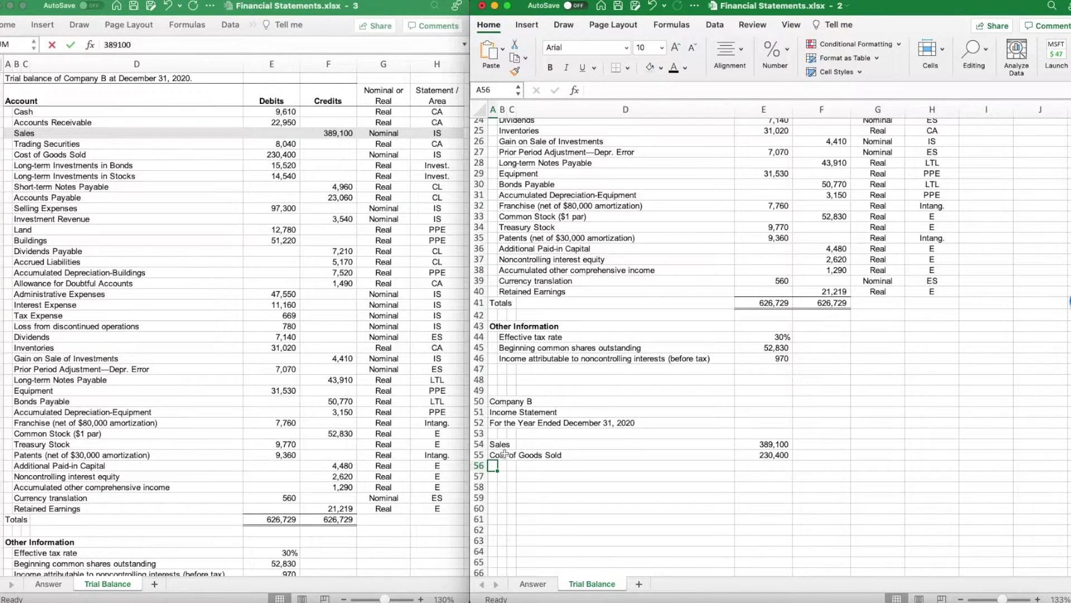
type("Gross Profit")
key("Tab")
type("=")
left_click(780, 444)
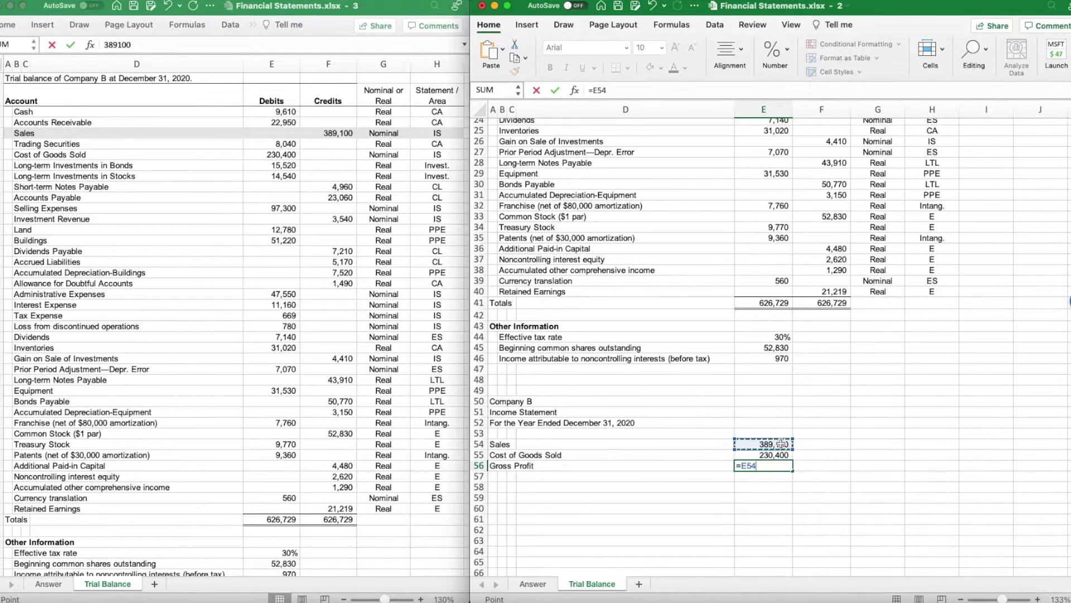
type("-")
left_click(779, 455)
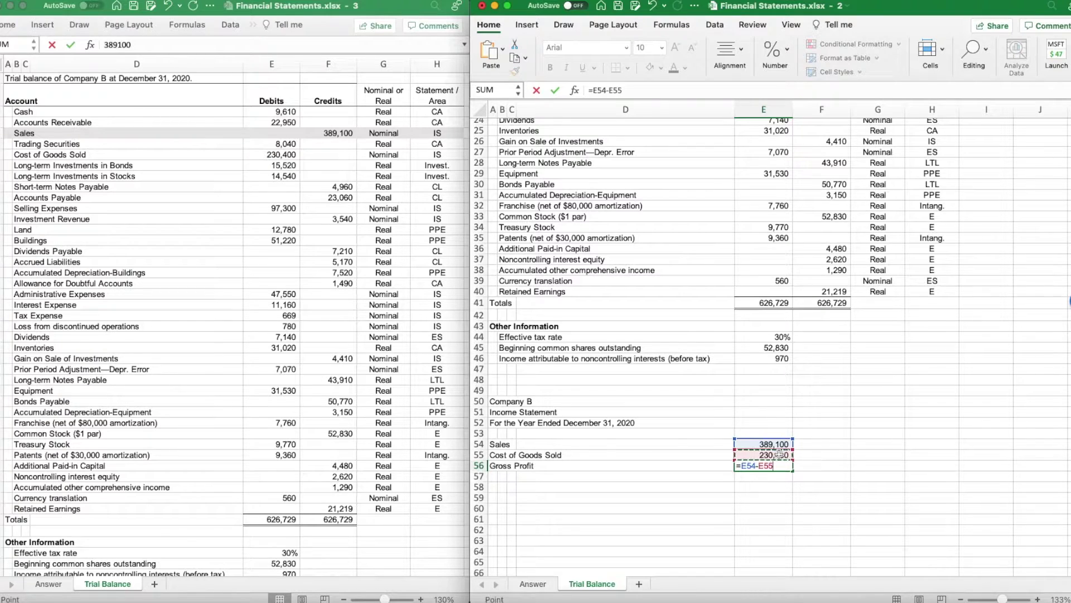
key("Return")
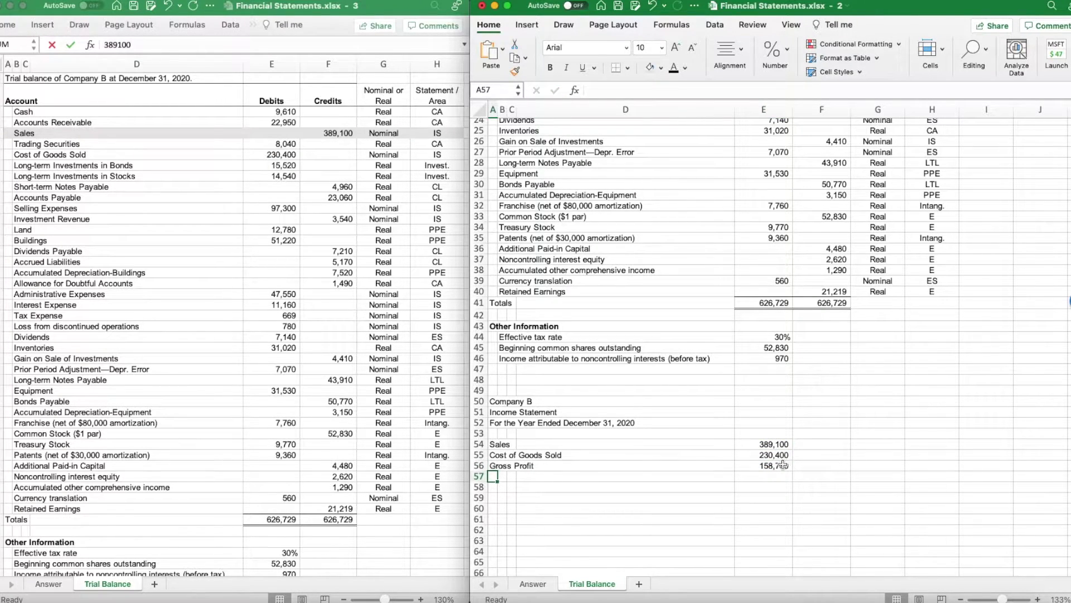
Start an Operating Expenses section in A58 and add Selling Expenses in row 59, taken from trial balance row 12.
scroll(783, 464, "down", 10)
left_click(493, 268)
type("Operating Expenses")
key("Return")
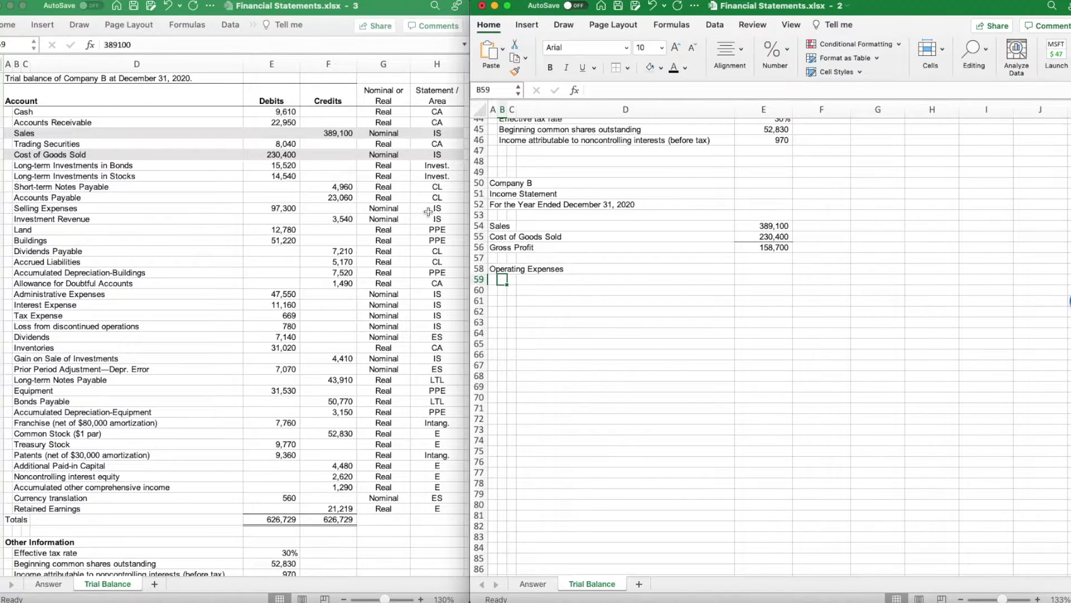
type("=B12")
key("Return")
Add Administrative Expenses from the trial balance in row 60 and Total Operating Expenses in row 61 as =SUM(E59:E60).
type("Adminis")
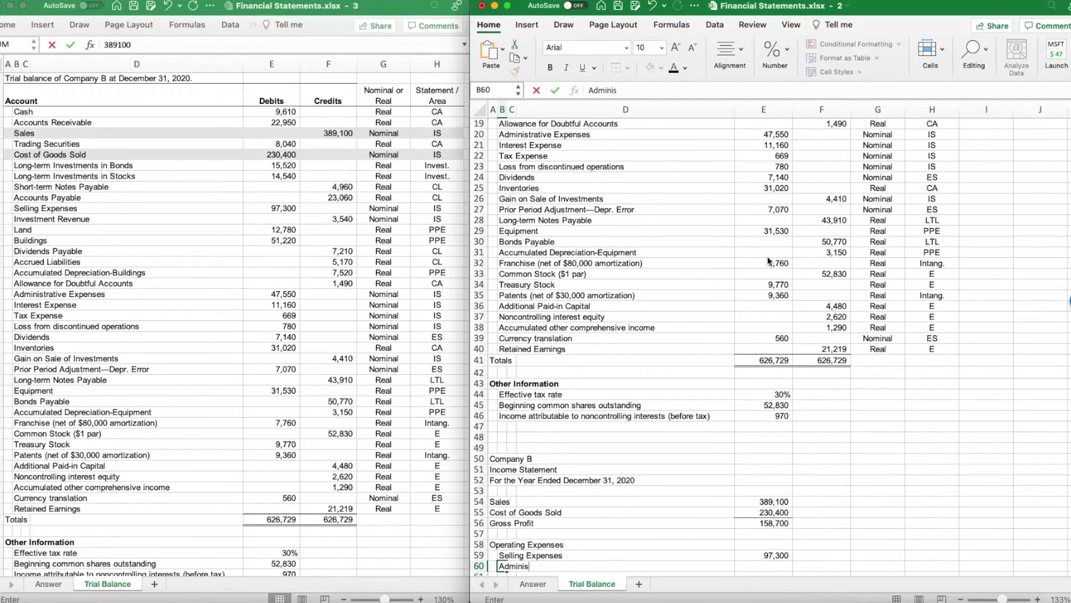
type("trative Expenses")
key("Return")
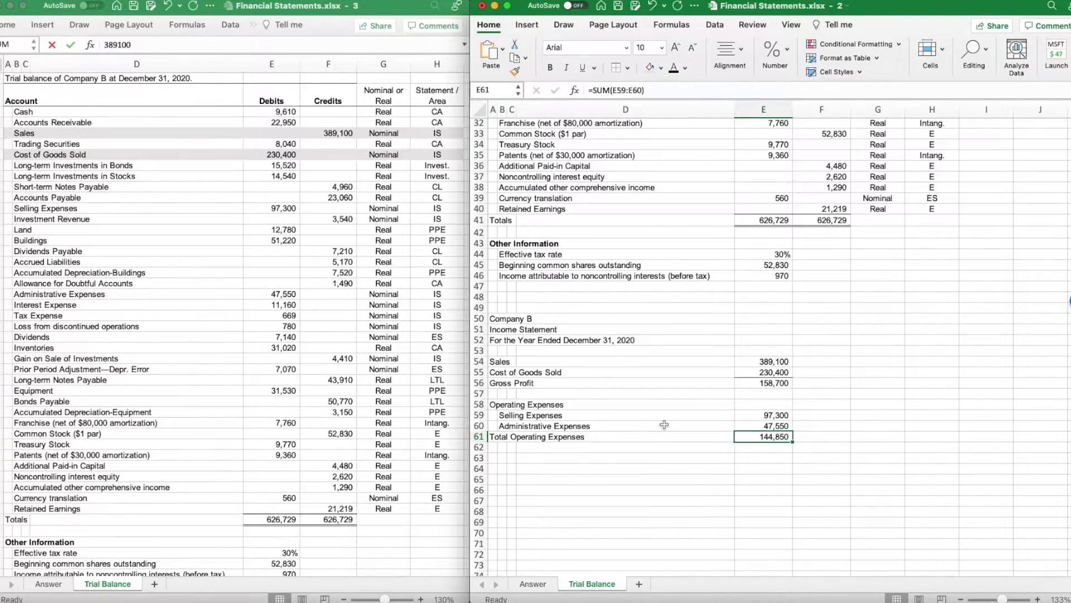
left_click(569, 428)
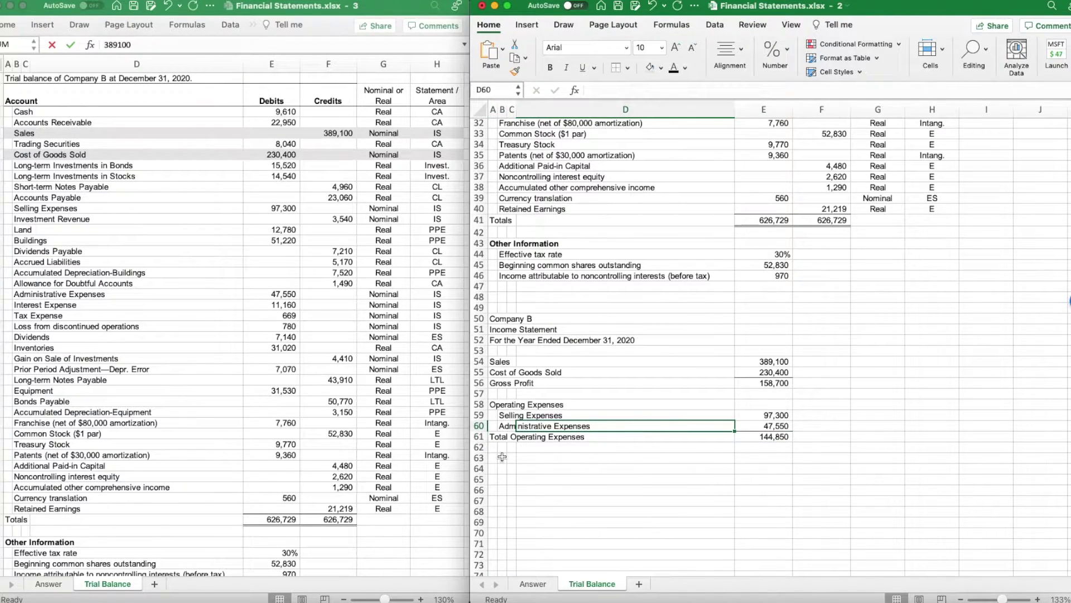
Start an Other section in A63 and add an investment revenue line in row 64 linked to trial balance cell F13.
left_click(493, 457)
type("Other")
left_click(502, 468)
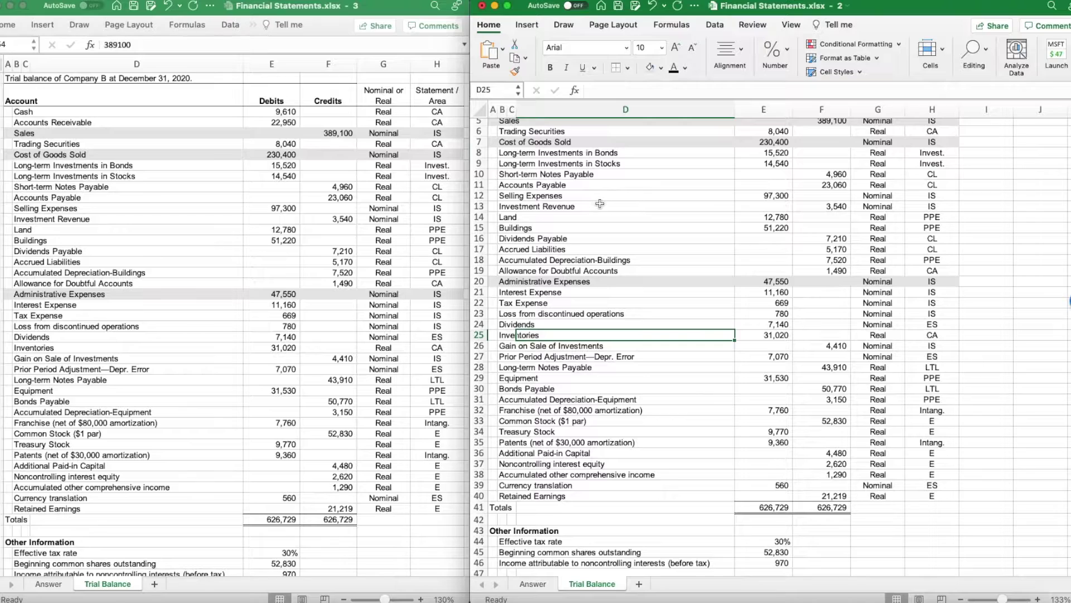
scroll(981, 223, "up", 3)
scroll(981, 224, "down", 5)
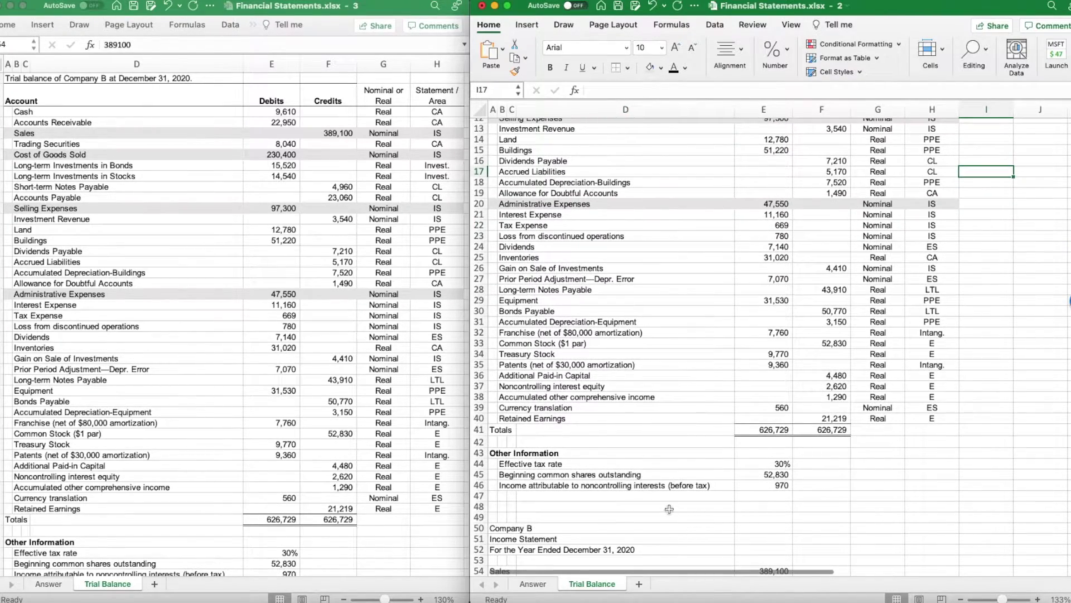
scroll(666, 506, "down", 3)
type("=")
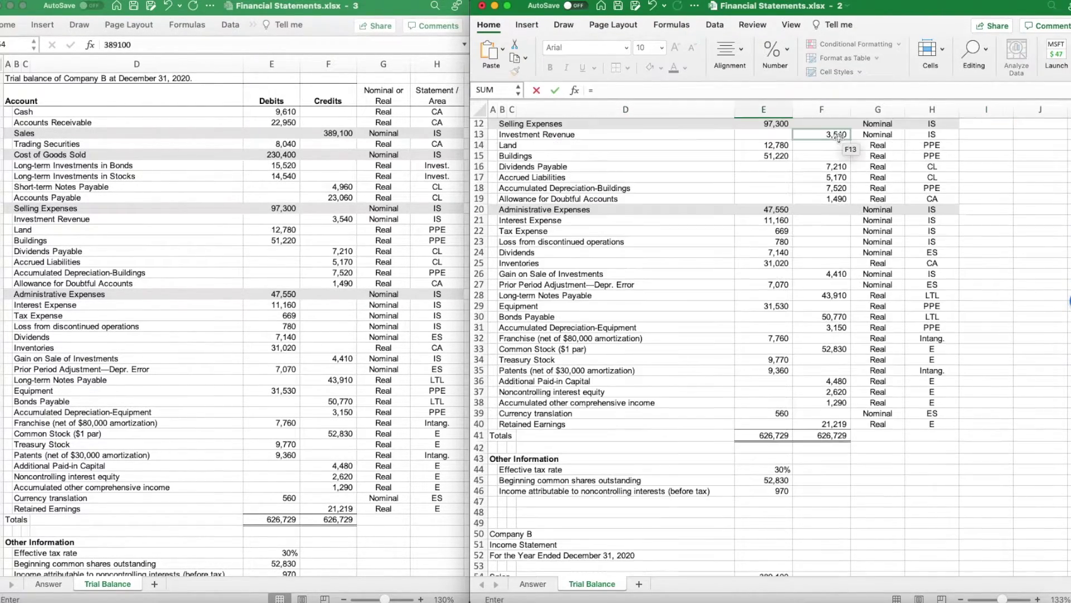
left_click(821, 133)
key("Return")
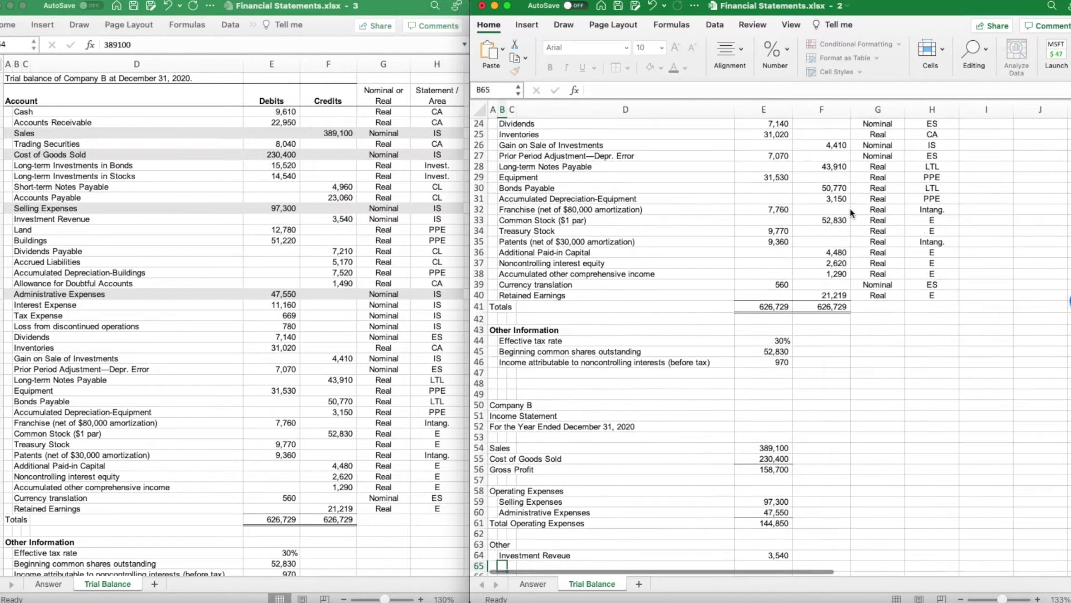
Add Interest Expense and Gain on Sale of Investments in rows 65 and 66, linked to E21 and F26, and shade the used trial balance rows gray.
scroll(770, 348, "down", 1)
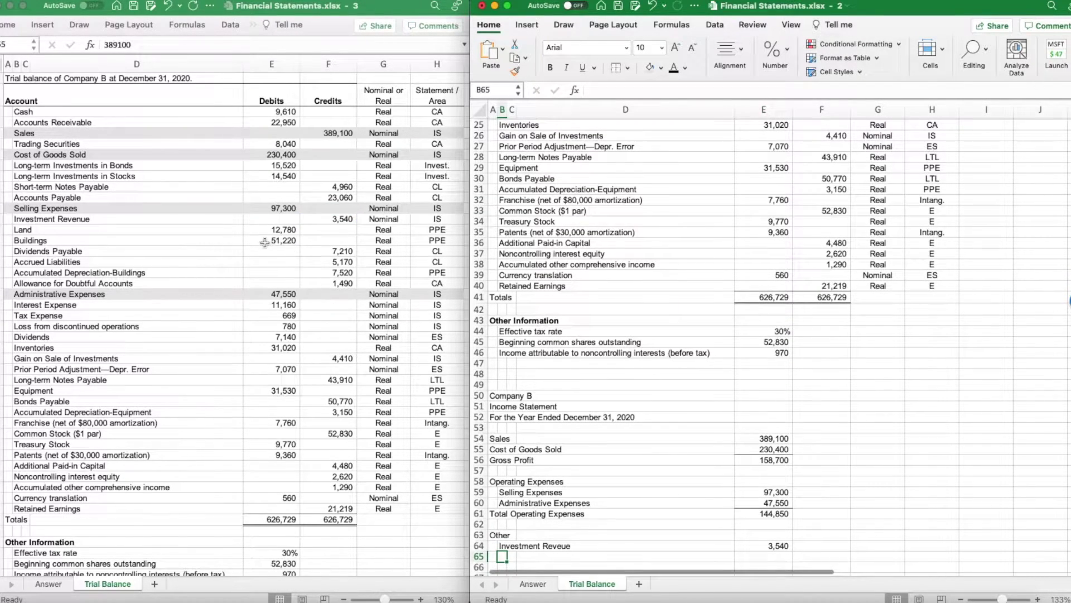
left_click(136, 225)
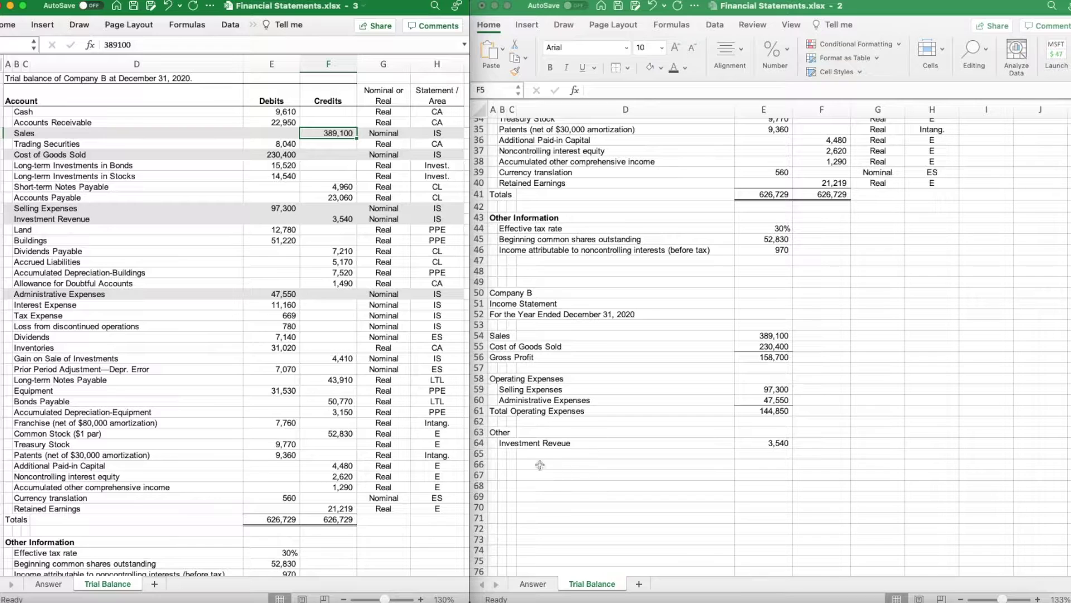
left_click(502, 459)
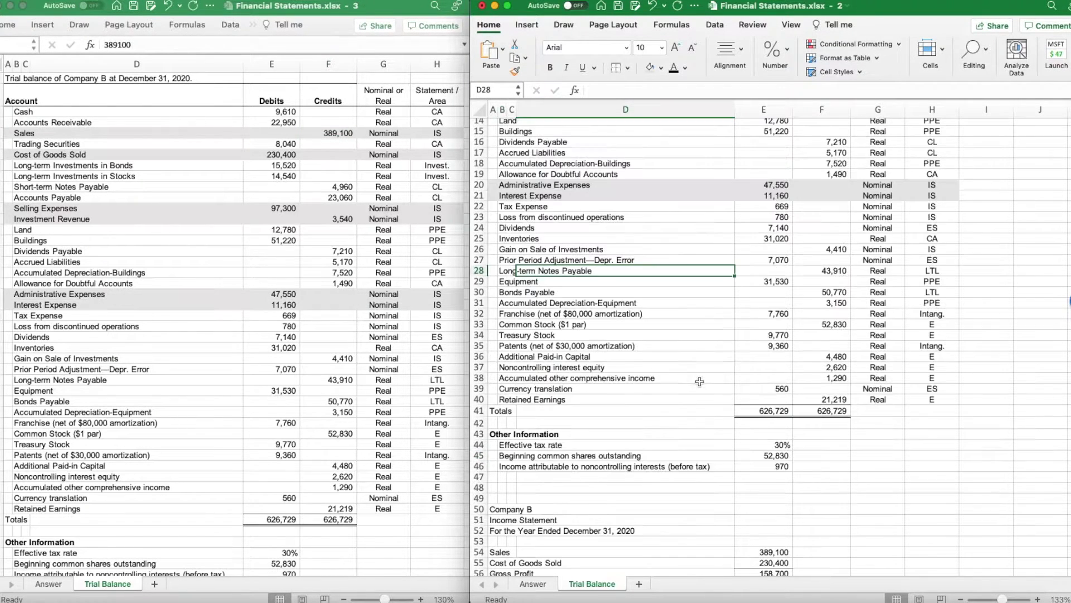
scroll(712, 383, "down", 5)
scroll(711, 383, "down", 5)
left_click(501, 487)
scroll(37, 357, "down", 1)
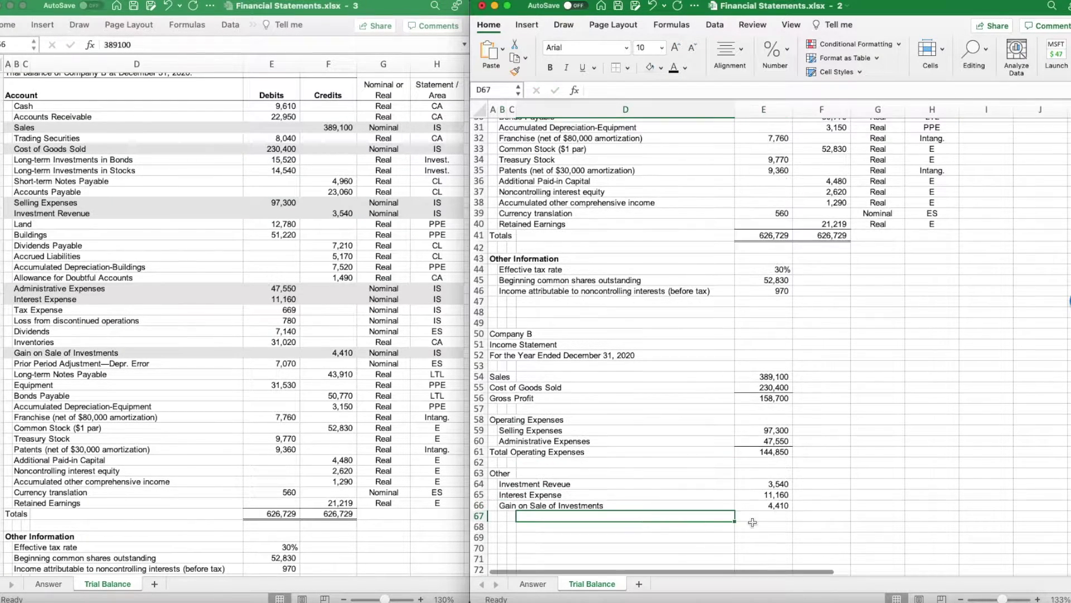
Make the Interest Expense formula in E65 negative and add a Total Other line in row 67 summing the three items above.
left_click(762, 496)
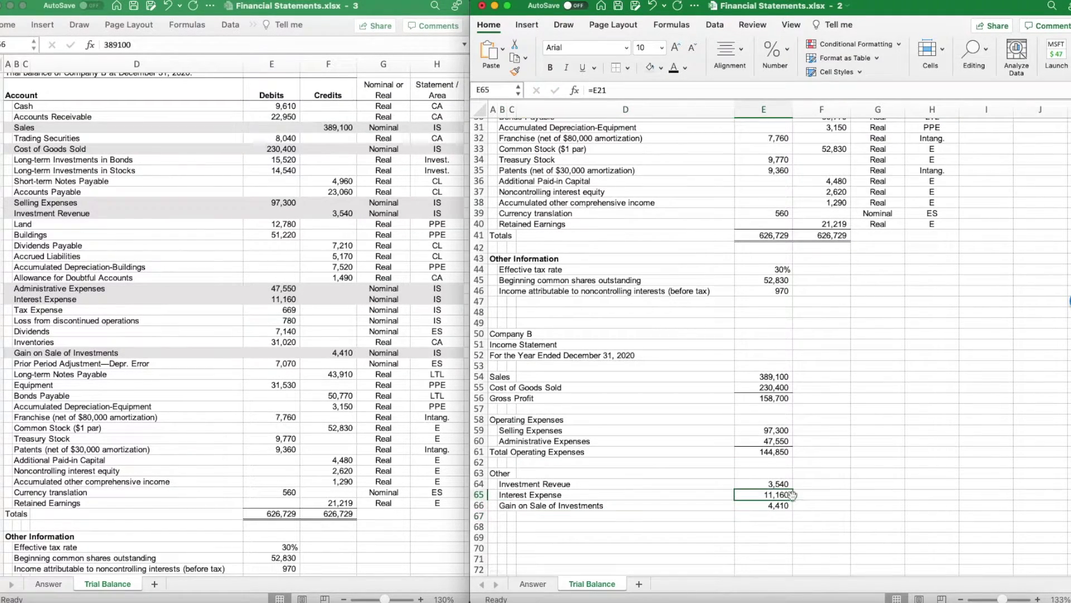
left_click(593, 90)
type("-")
key("Return")
scroll(814, 321, "up", 10)
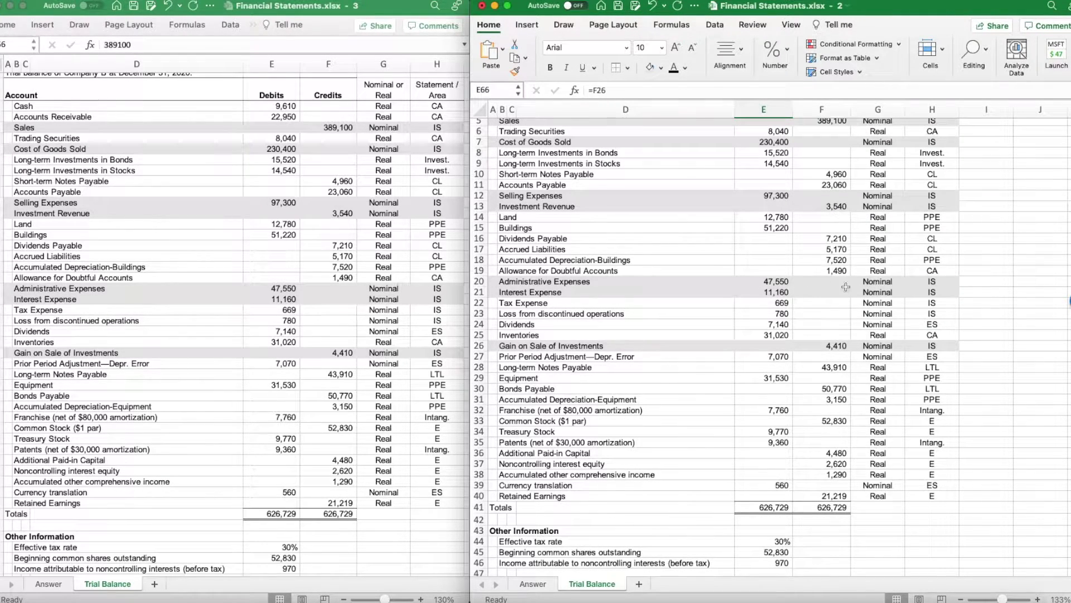
scroll(812, 444, "down", 12)
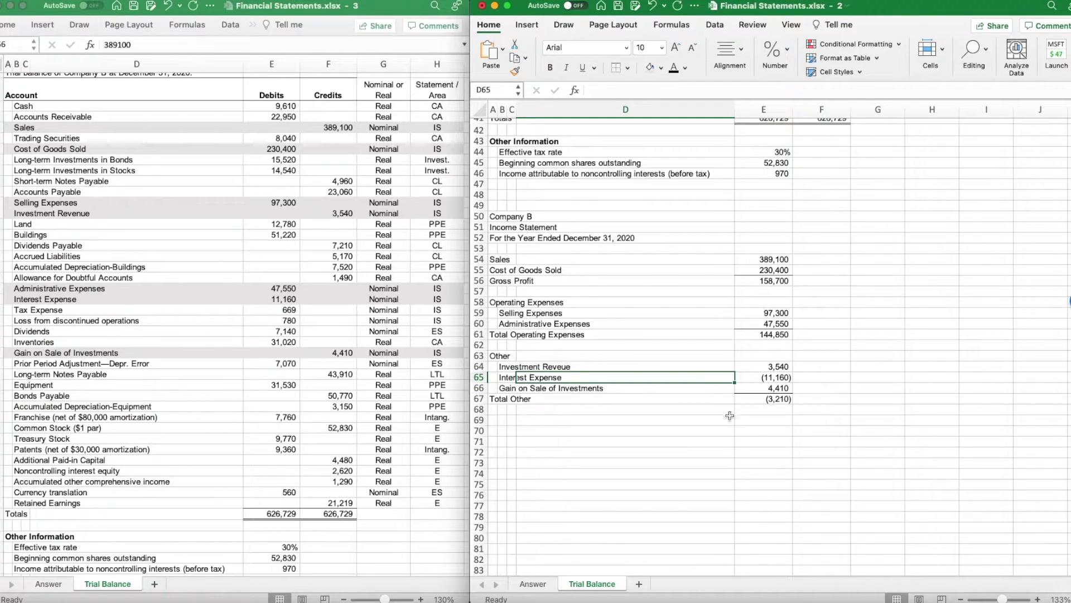
Add an Income from Continuing Operations line in row 68, calculated in E68 as =E56-E61+E67.
left_click(493, 410)
type("Income ")
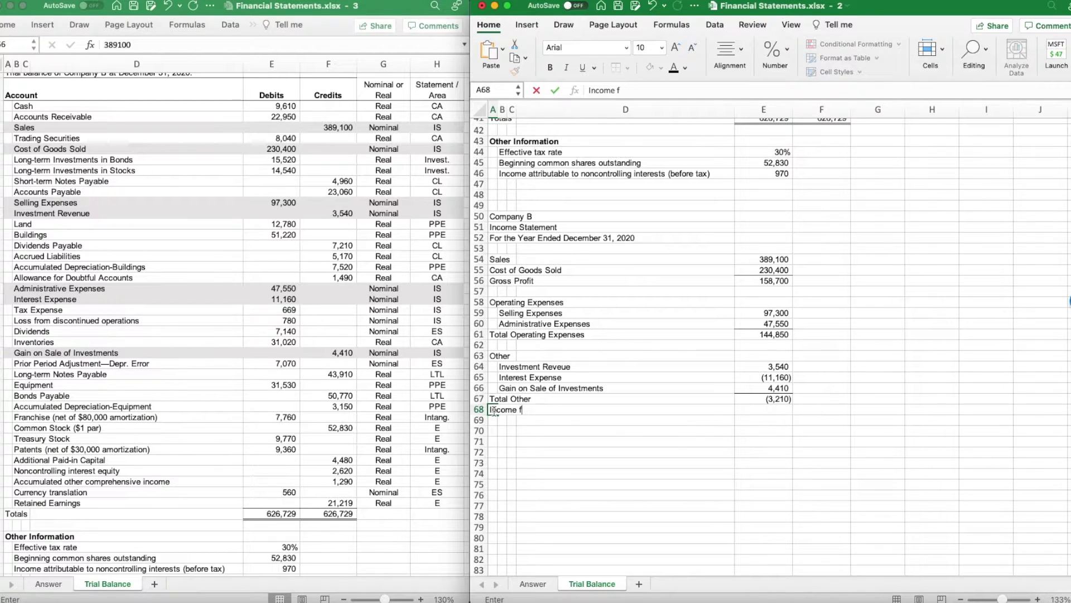
type("from Continuing ")
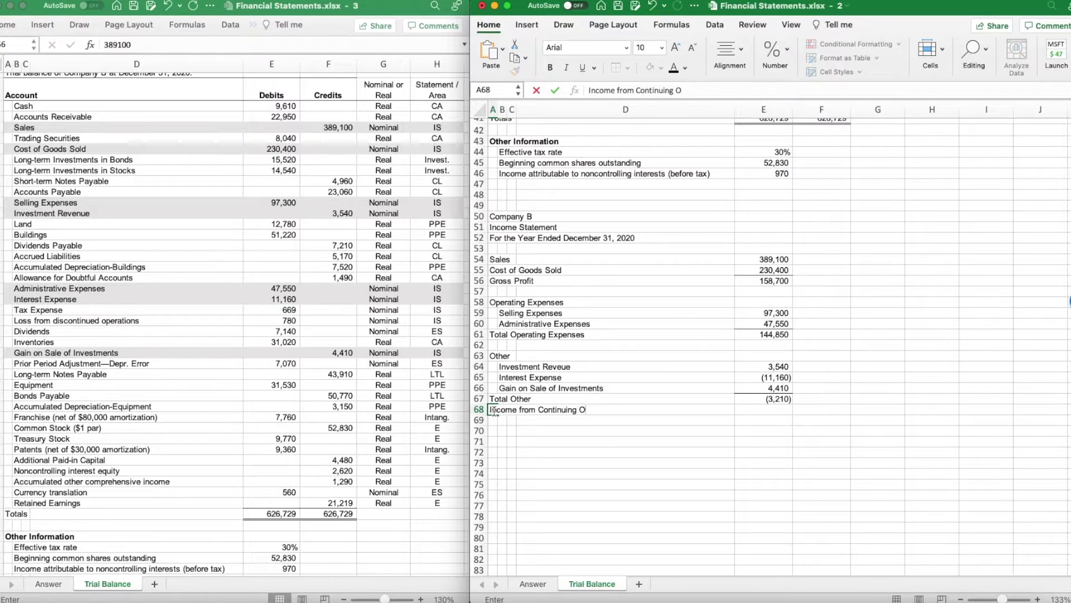
type("Operations")
key("Tab")
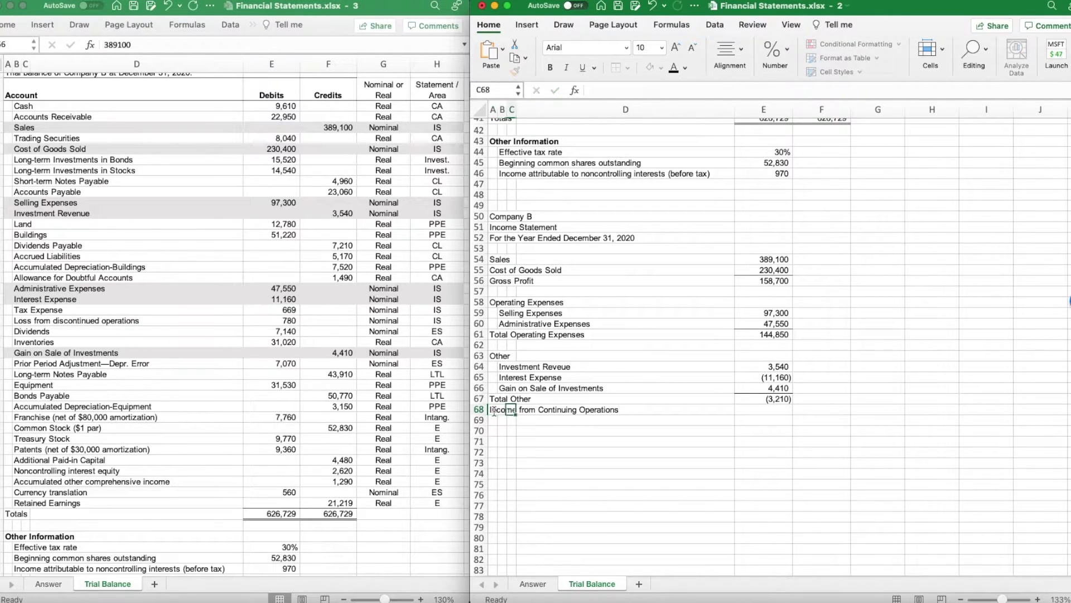
type("=")
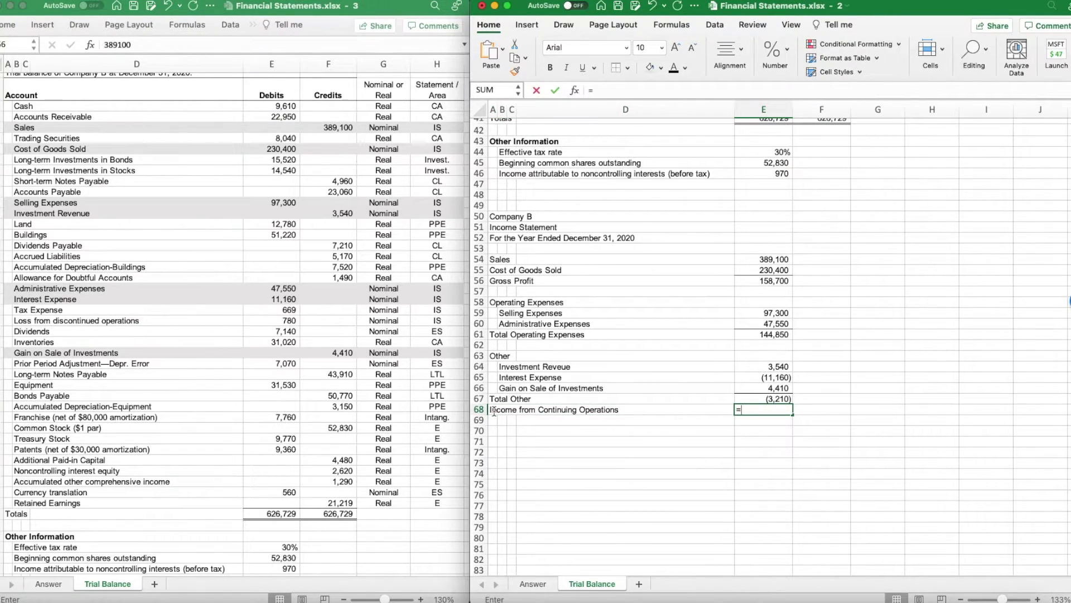
left_click_drag(775, 270, 779, 281)
type("-")
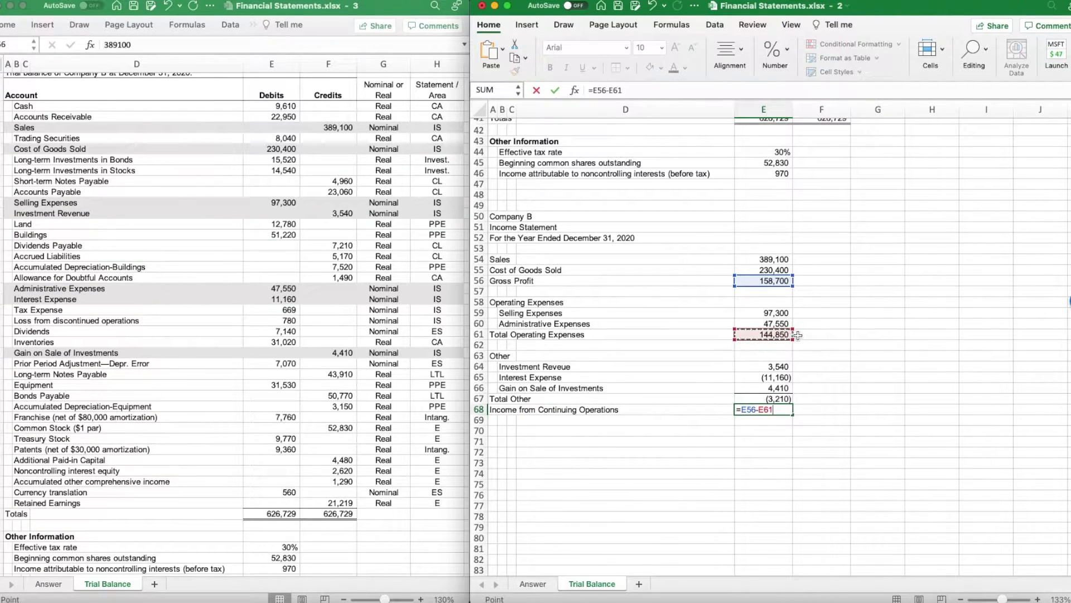
type("+")
left_click(772, 398)
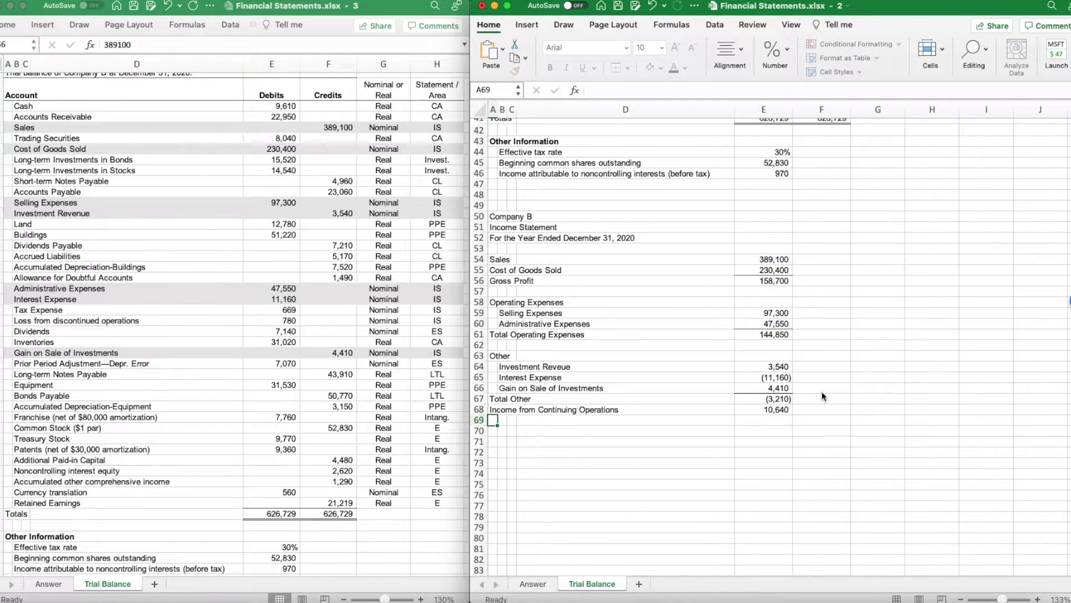
key("Return")
Extend the label in A68 to read Income from Continuing Operations Before Tax.
left_click(493, 410)
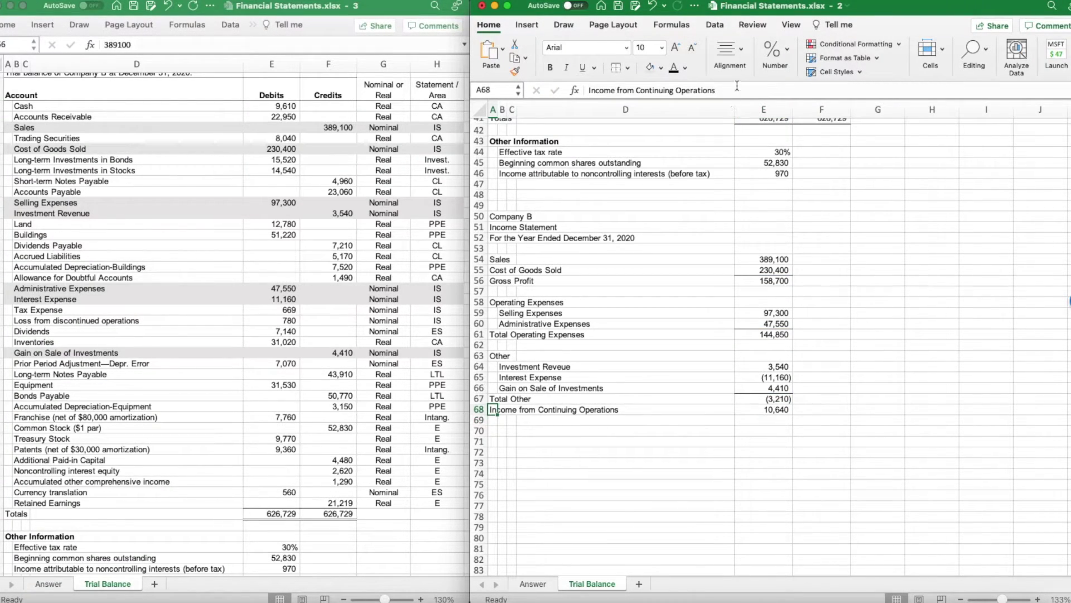
type("s")
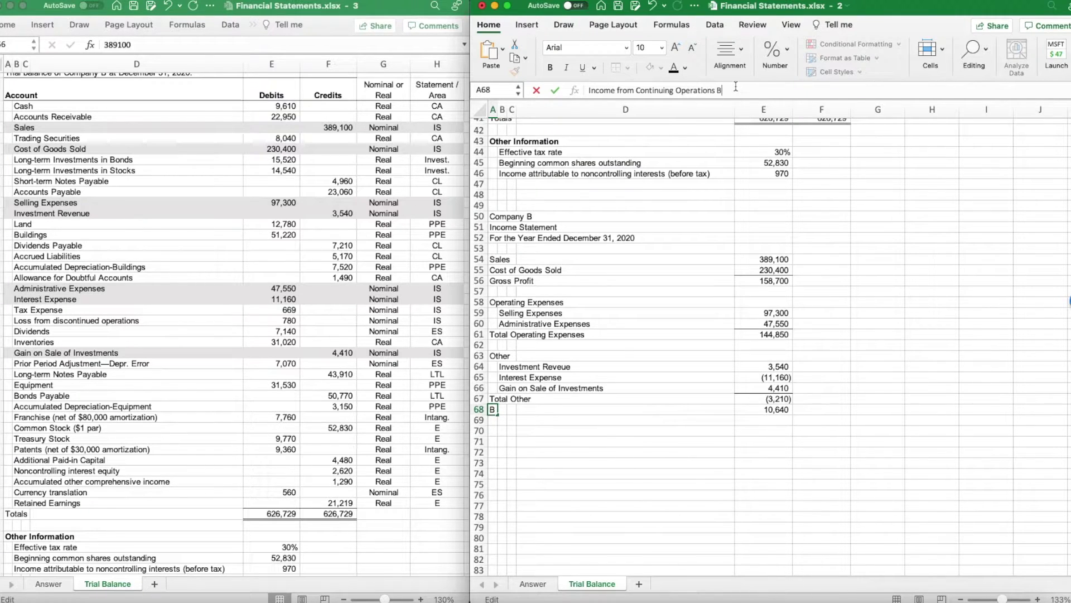
type("ax")
key("Return")
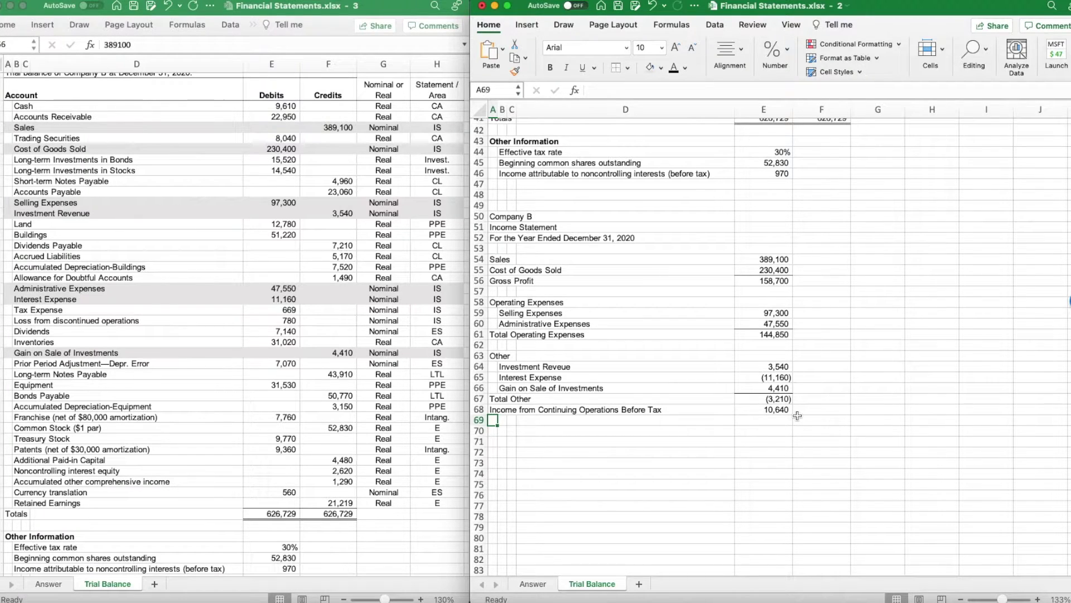
Add an indented Income Tax line in row 69, calculated as pre-tax income times the effective tax rate with =E68*E44.
left_click(503, 419)
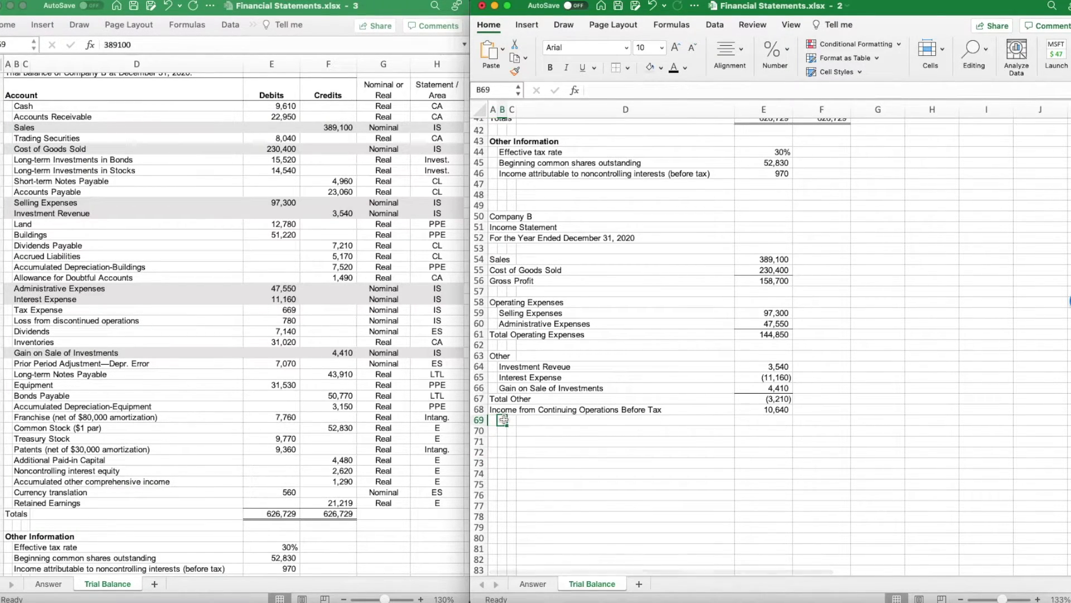
type("Income Tax")
key("Tab")
key("Tab")
key("Tab")
type("=")
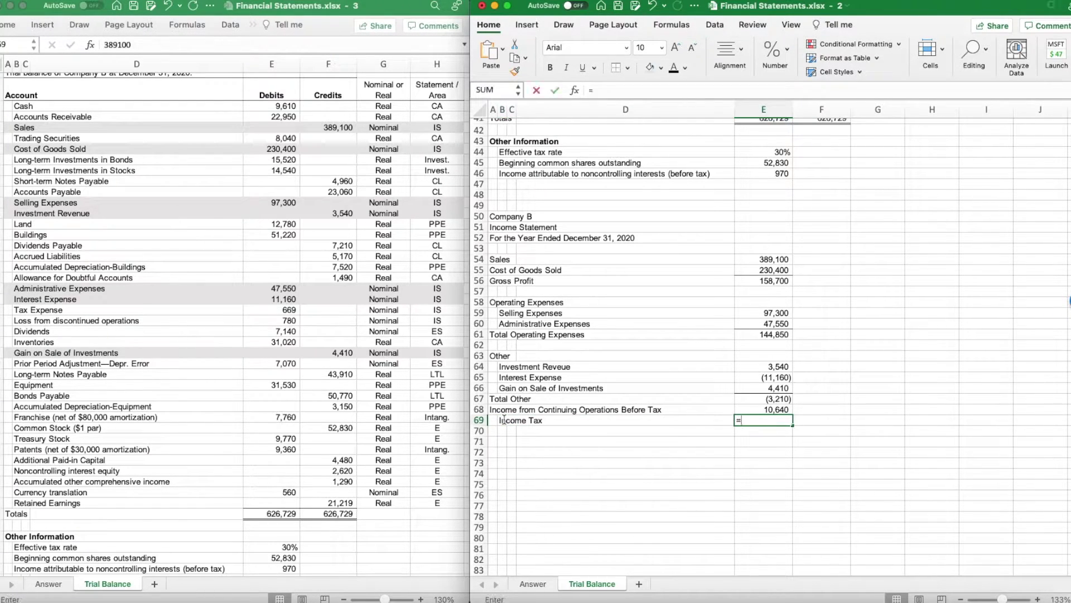
scroll(521, 249, "up", 9)
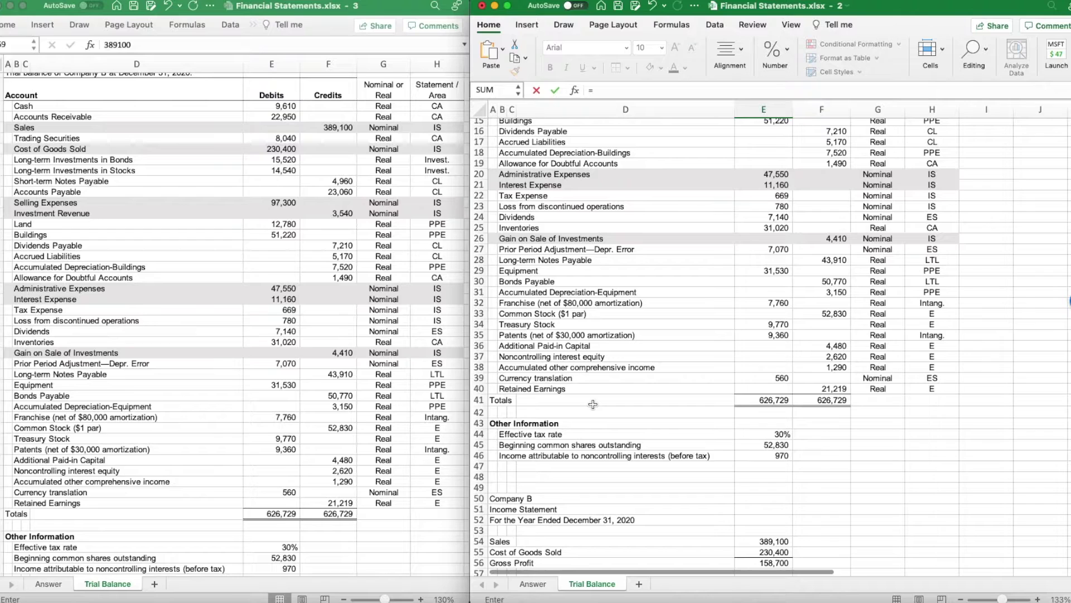
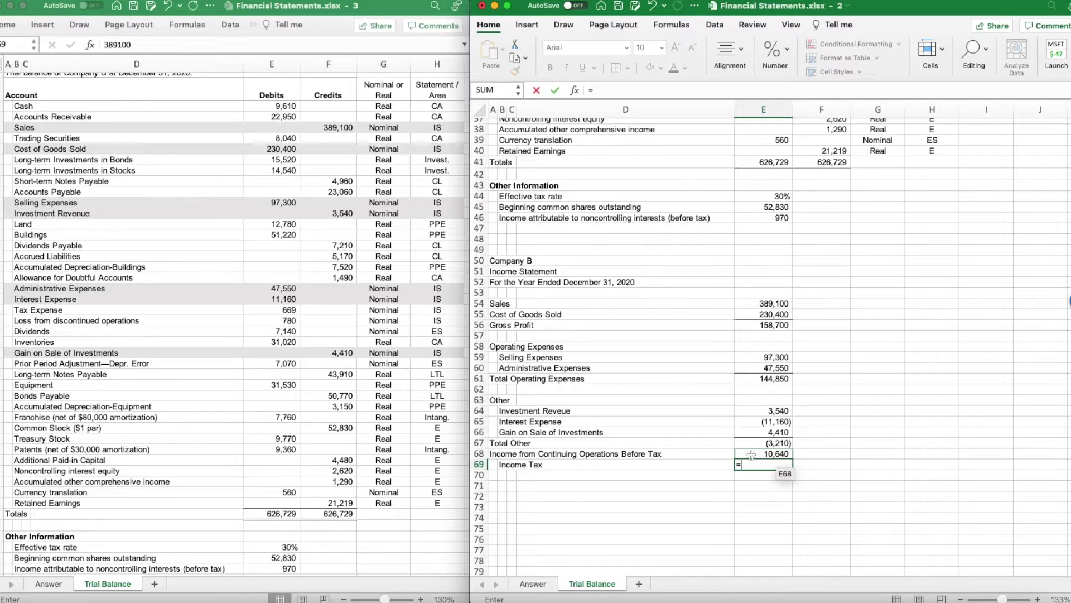
left_click(751, 454)
type("*")
left_click(773, 196)
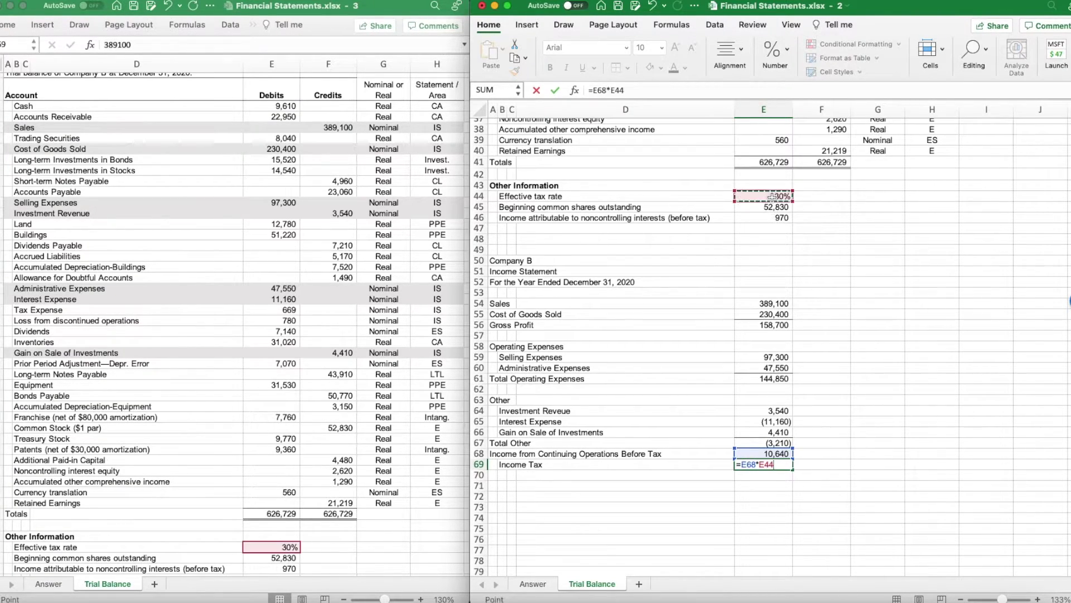
key("Return")
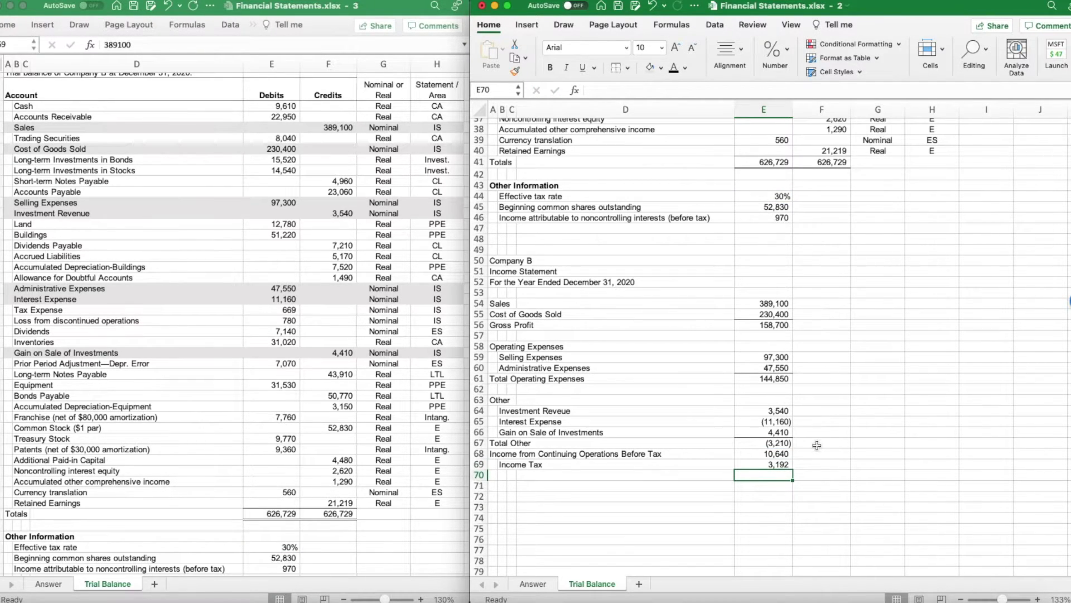
Compare the calculated Income Tax in E69 with the Tax Expense account in row 22 of the trial balance.
left_click(773, 466)
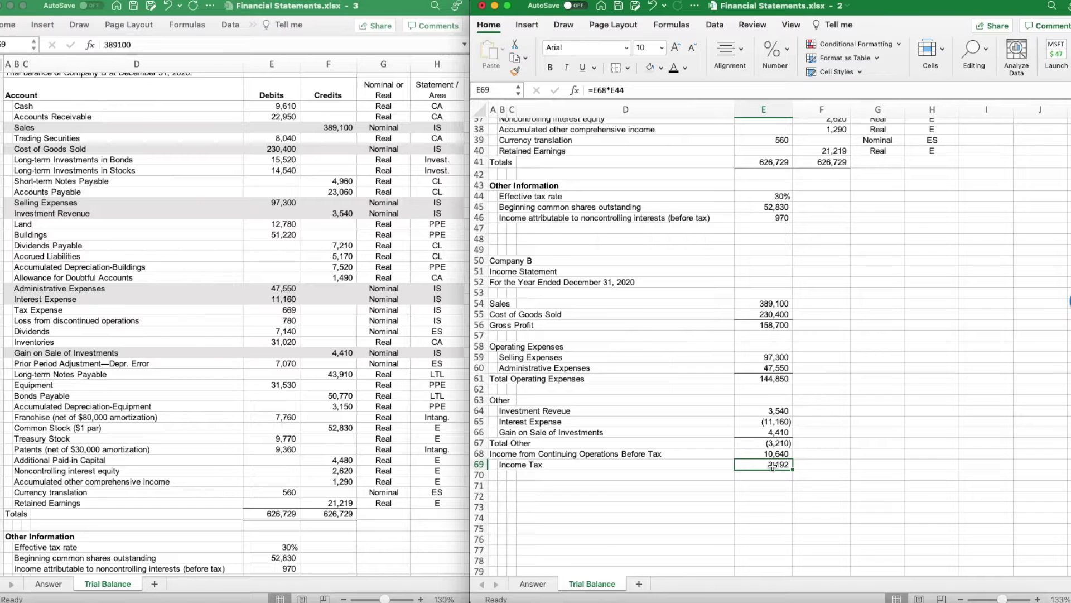
scroll(841, 363, "up", 1)
scroll(841, 363, "up", 6)
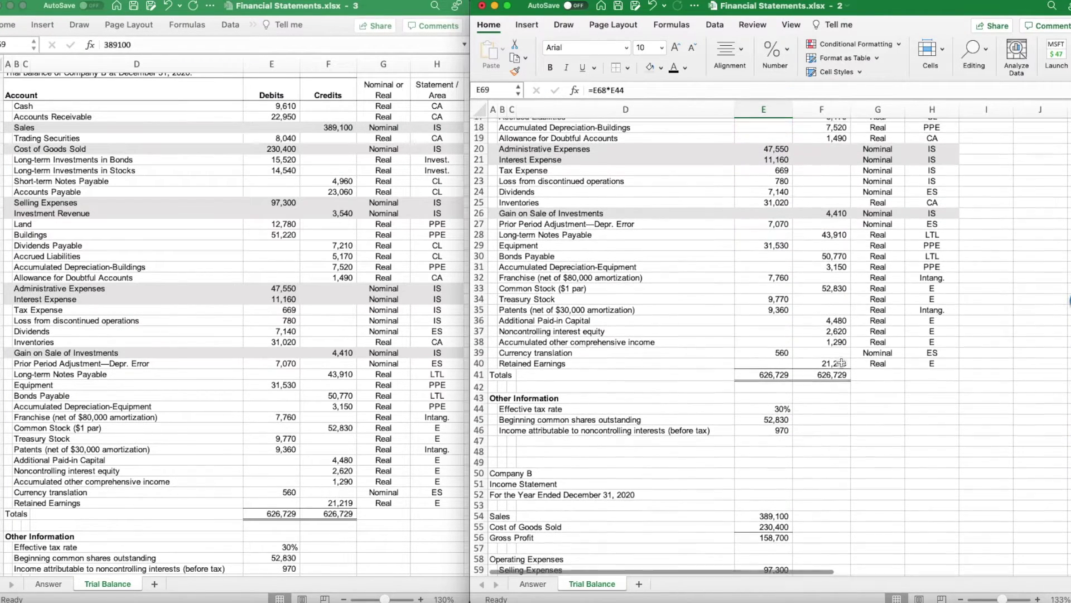
left_click_drag(511, 173, 770, 172)
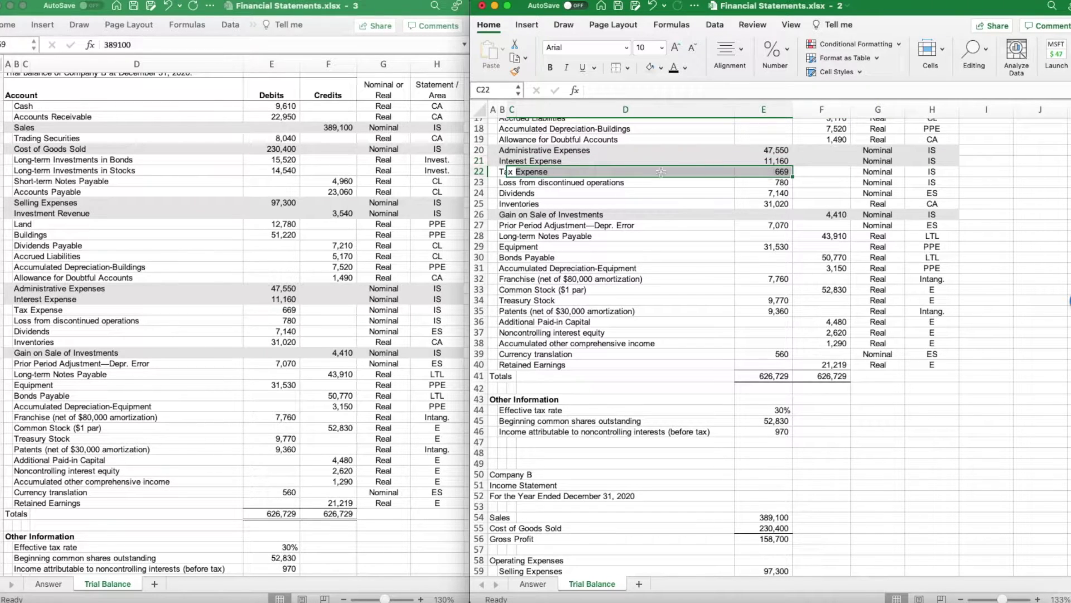
left_click_drag(501, 173, 784, 172)
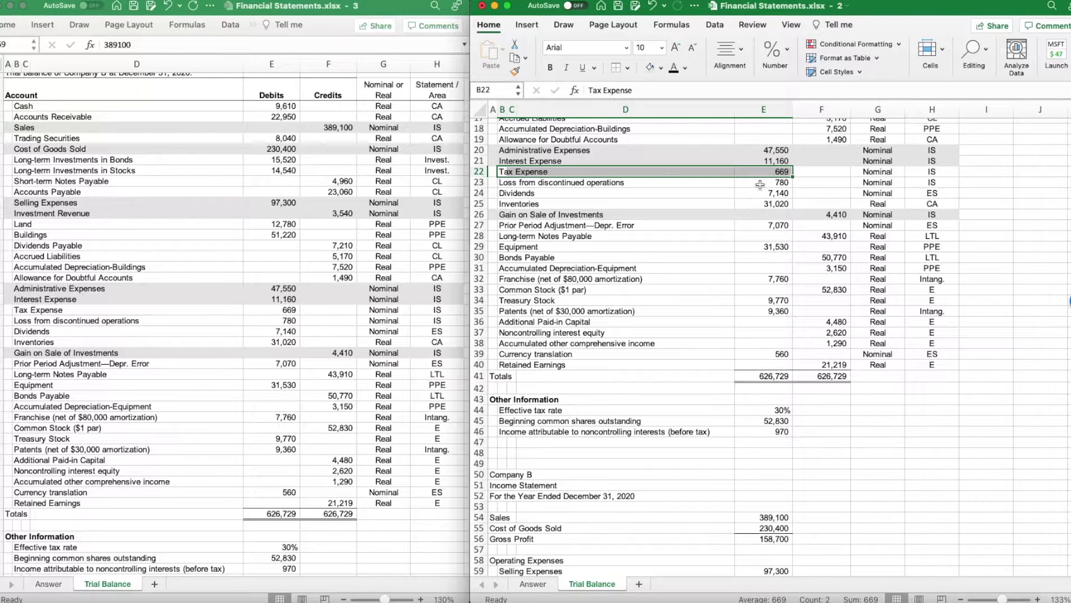
scroll(870, 344, "down", 6)
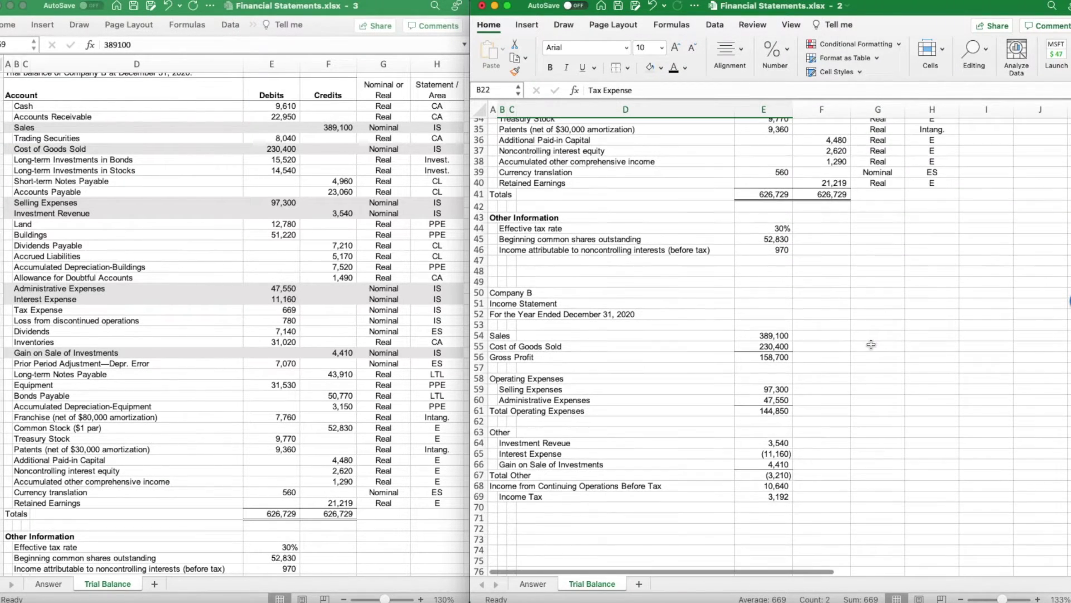
scroll(792, 505, "right", 1)
left_click(774, 496)
scroll(773, 496, "left", 1)
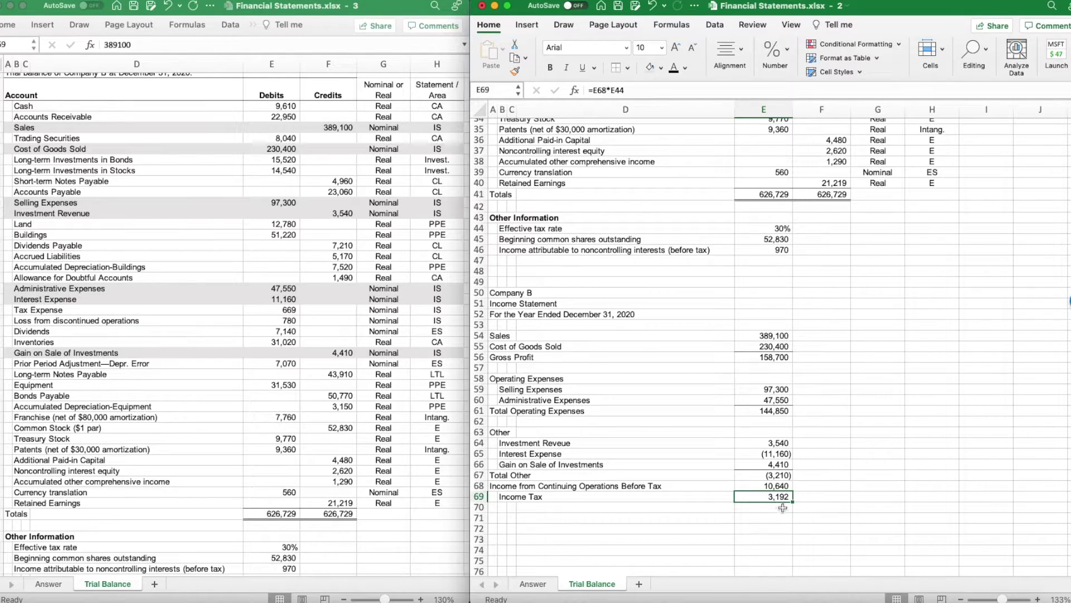
Label row 70 Income from Continuing Operations in column A, without the Before Tax wording.
left_click(654, 516)
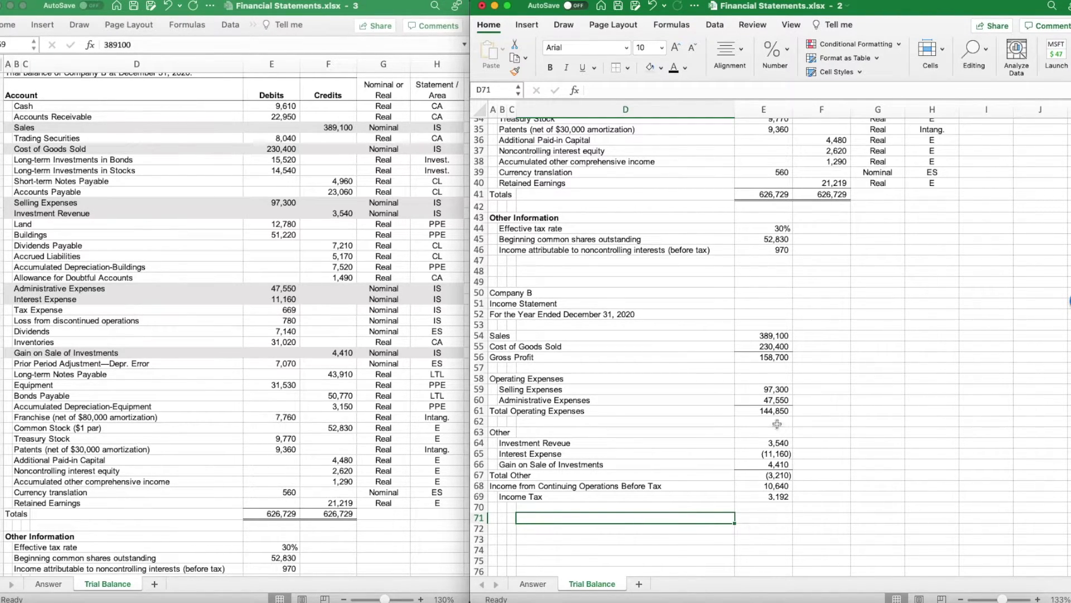
left_click(492, 507)
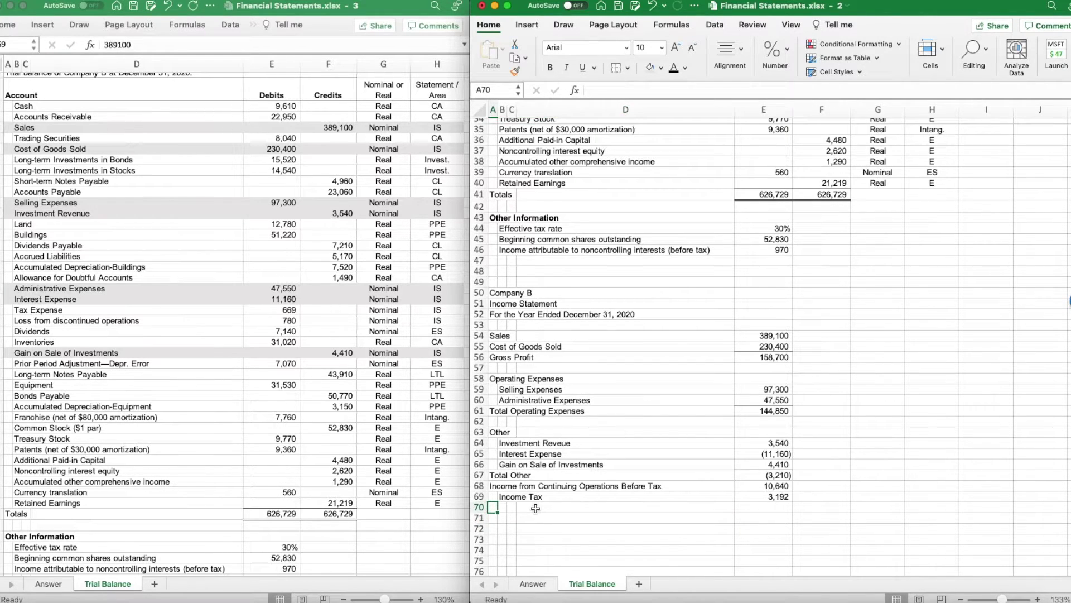
type("Income from Contin")
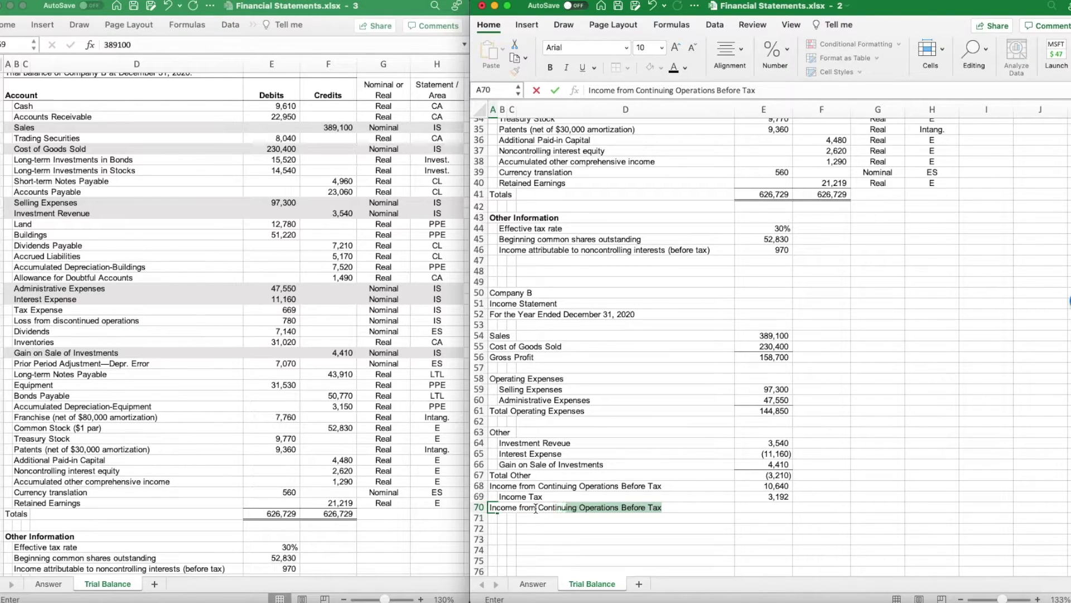
type("uing Operation")
key("Delete")
key("Tab")
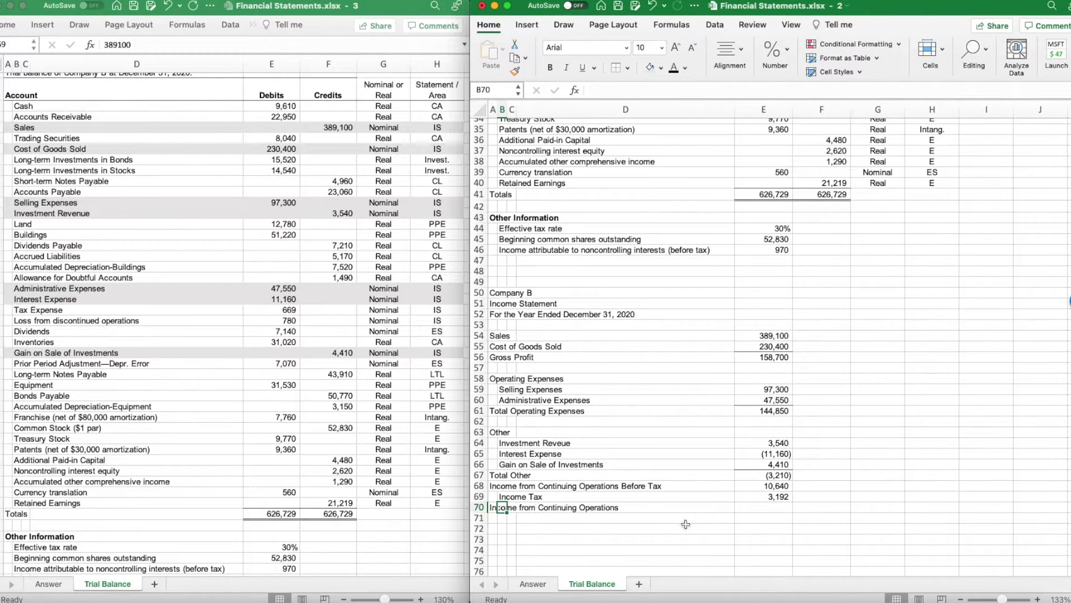
Calculate Income from Continuing Operations in E70 as =E68-E69 and put a border line above the amount.
left_click(784, 509)
type("=")
left_click(777, 487)
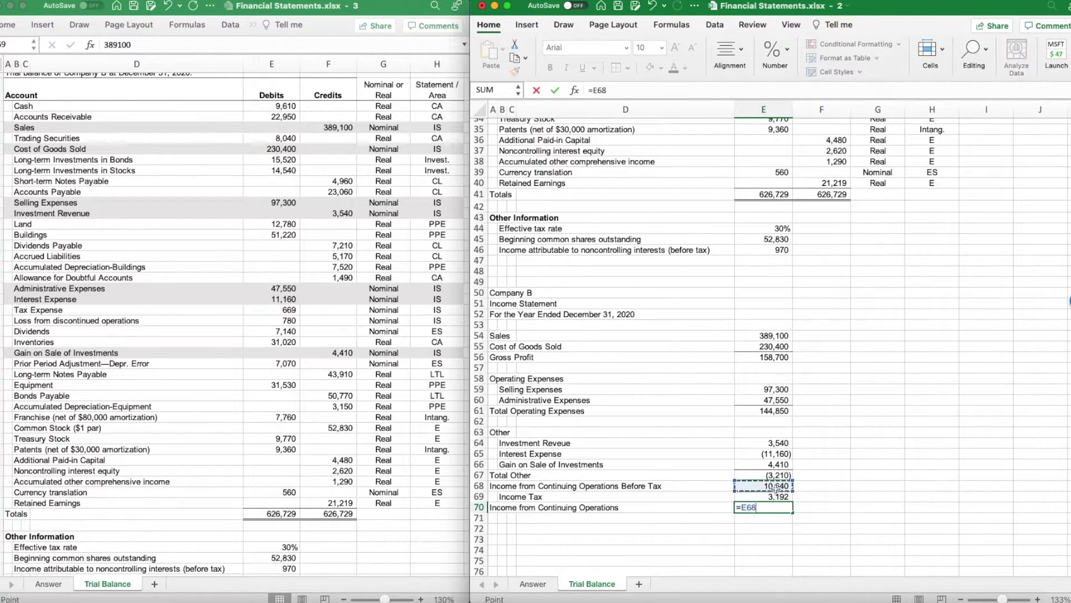
type("-")
left_click(777, 496)
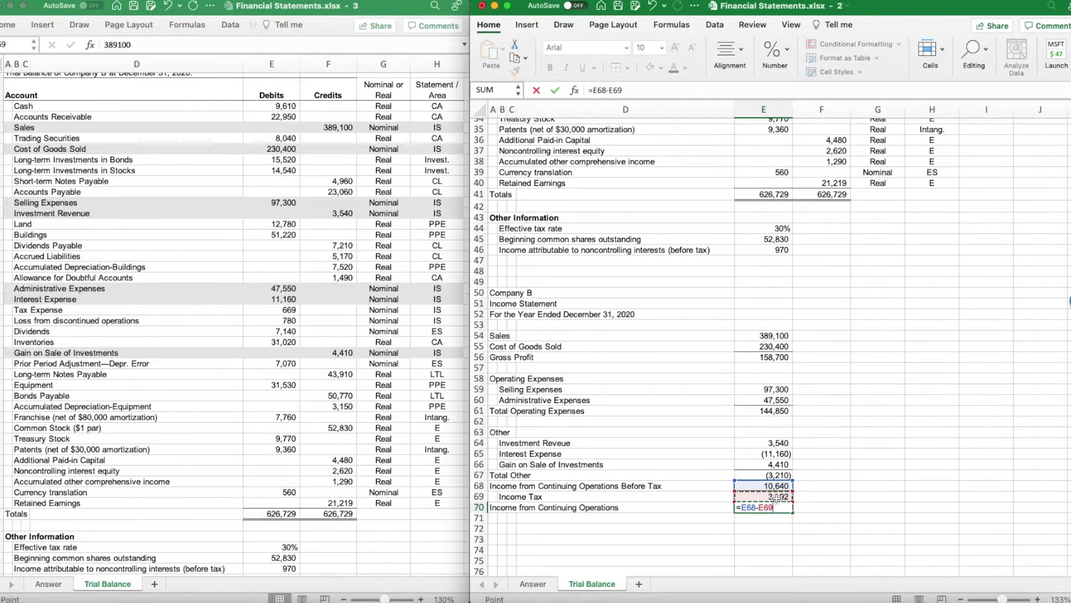
key("ctrl+Return")
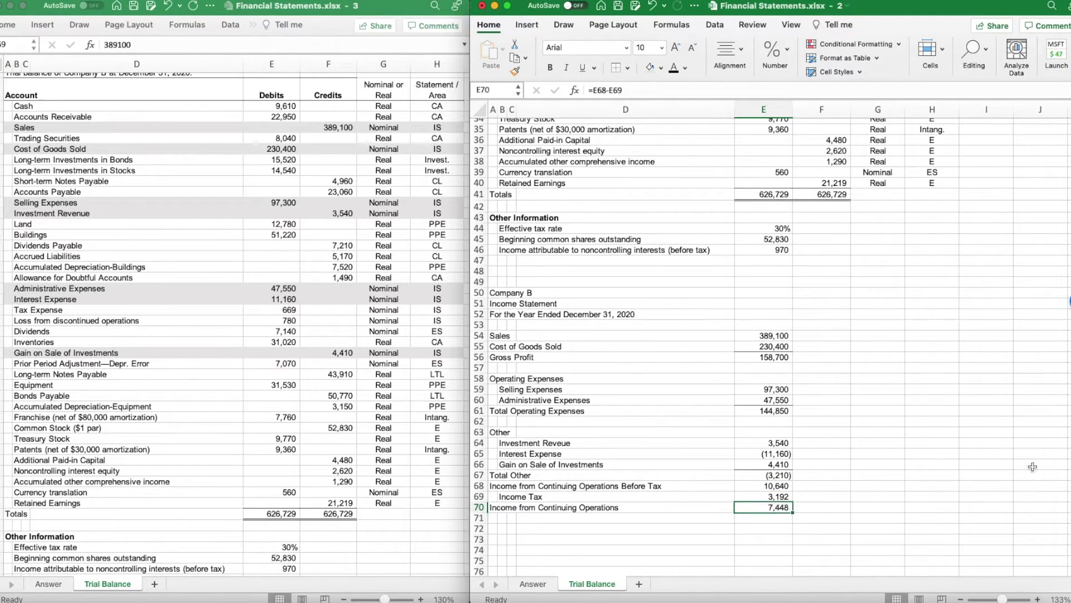
left_click(618, 67)
Add an indented Loss from Discontinued Operations line in row 71, linked to trial balance cell E23.
scroll(648, 465, "down", 2)
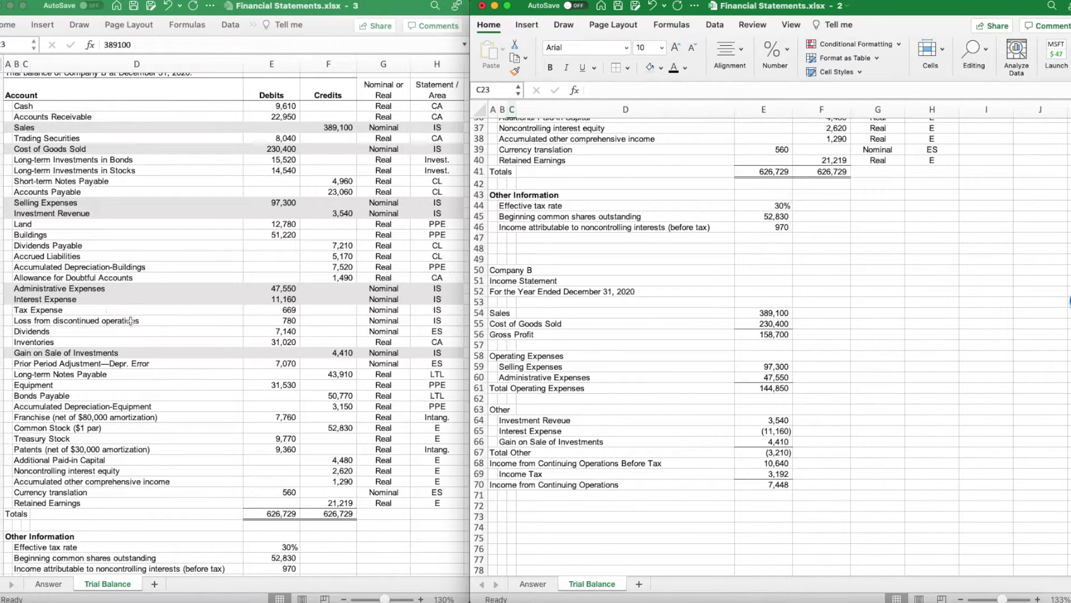
left_click(26, 322)
left_click_drag(22, 324, 437, 324)
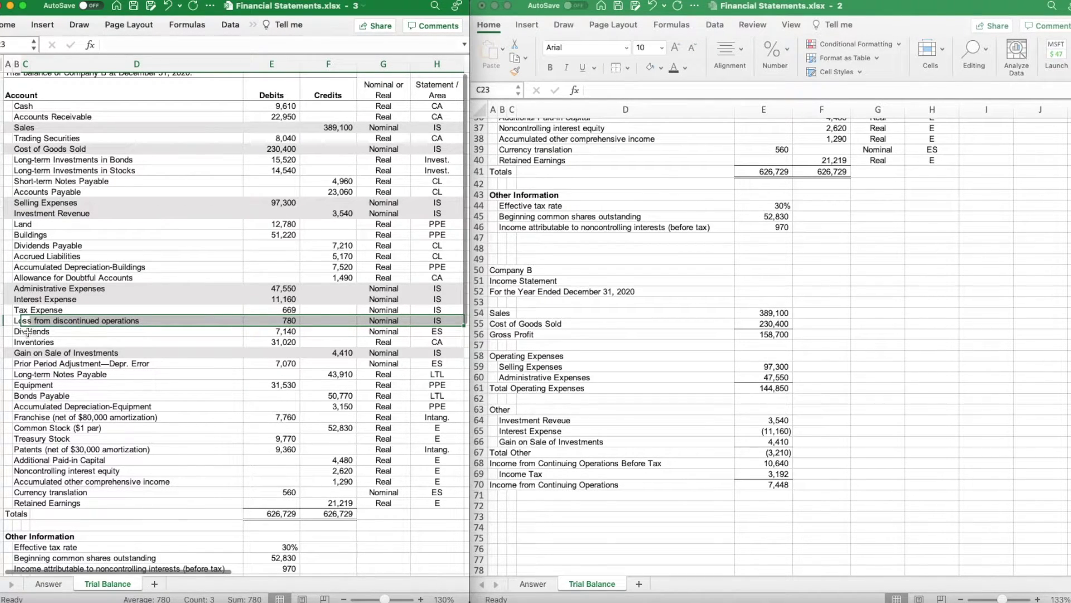
left_click(502, 495)
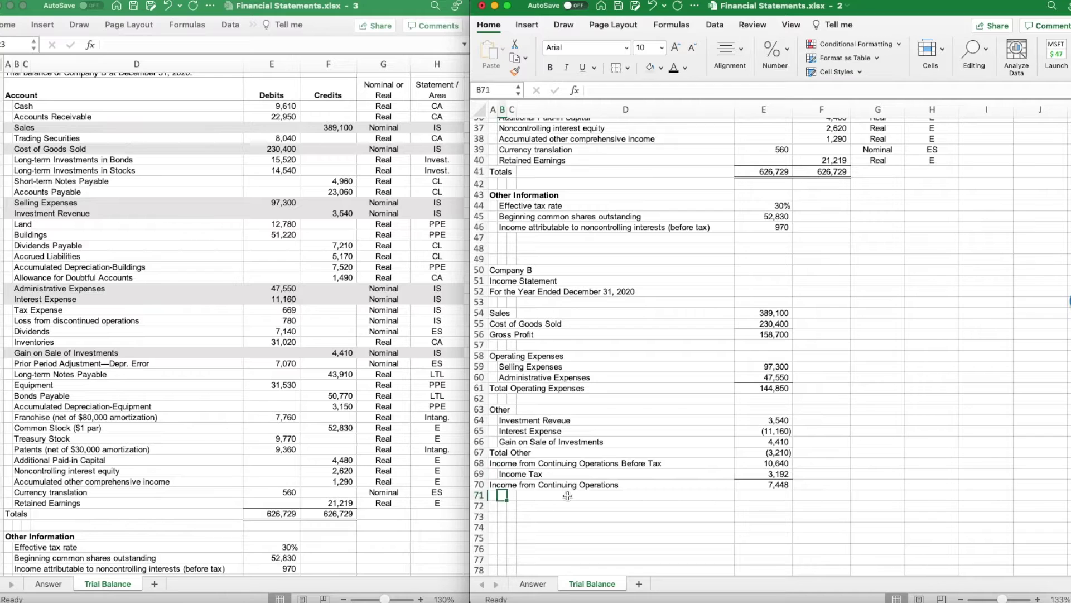
type("Loss from Discontinued Operations")
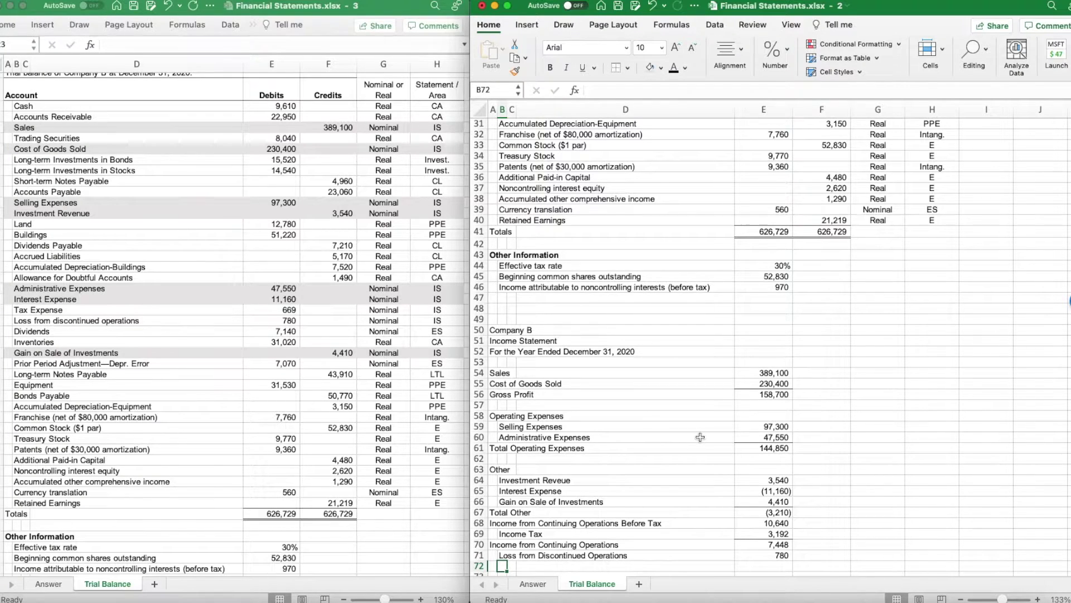
Change the Loss from Discontinued Operations formula in E71 to a negative after-tax amount by negating E23 and multiplying by 0.7.
scroll(700, 437, "down", 3)
left_click(776, 500)
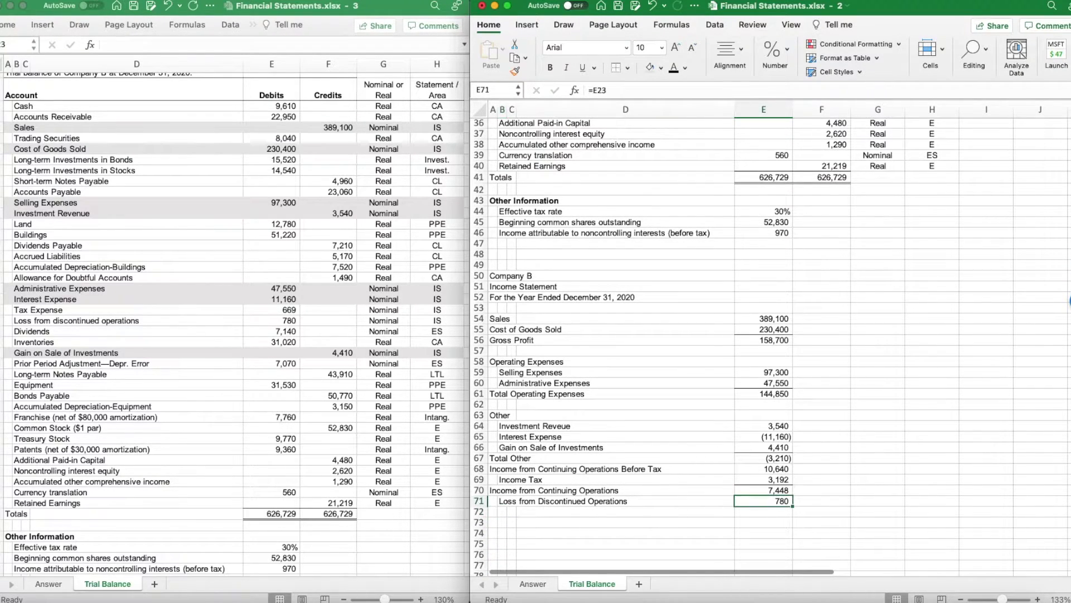
left_click(593, 91)
type("-")
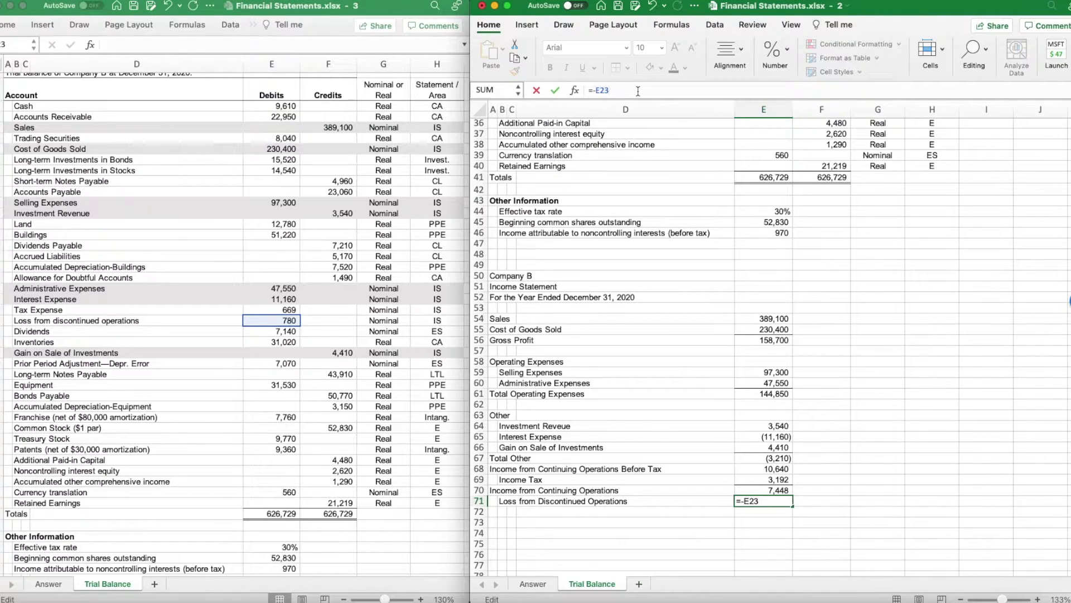
type("0.7")
key("Return")
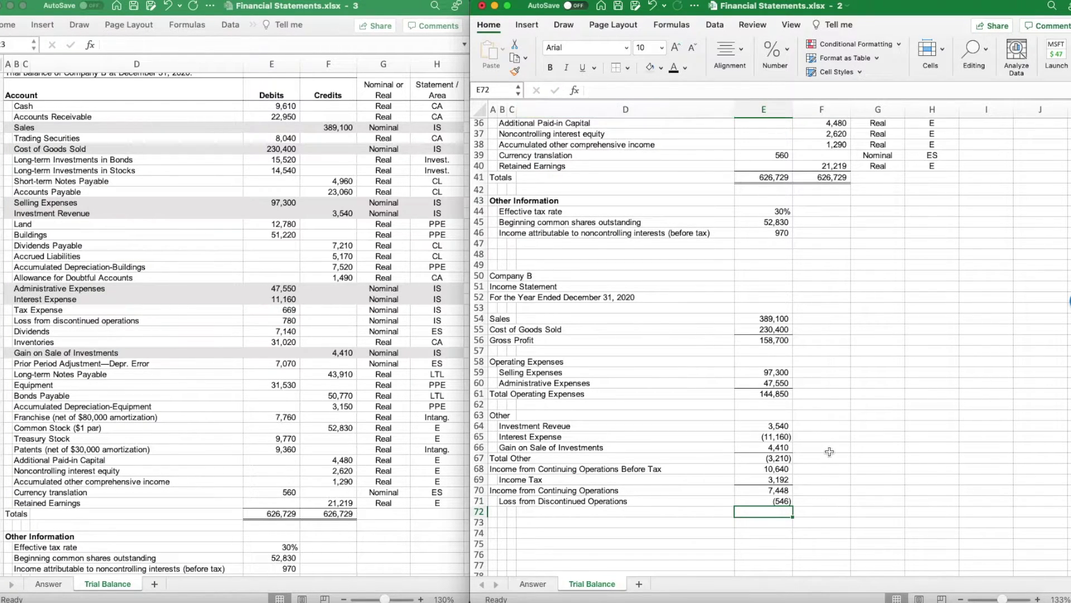
Append "(net of tax)" to the Loss from Discontinued Operations label in B71.
left_click(503, 501)
left_click(737, 91)
type("(net of tax")
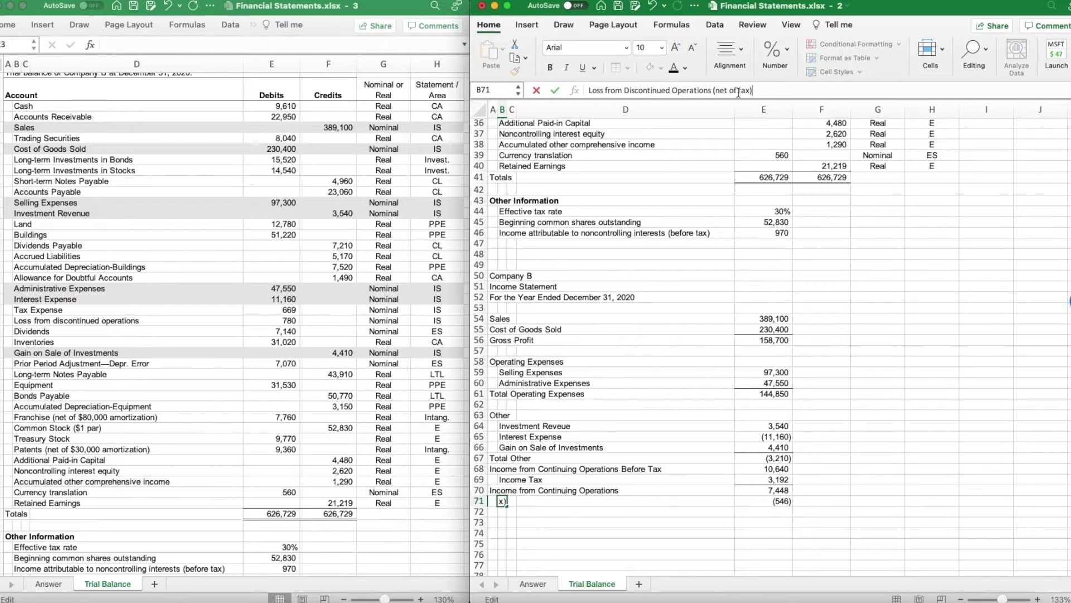
type(")")
key("Return")
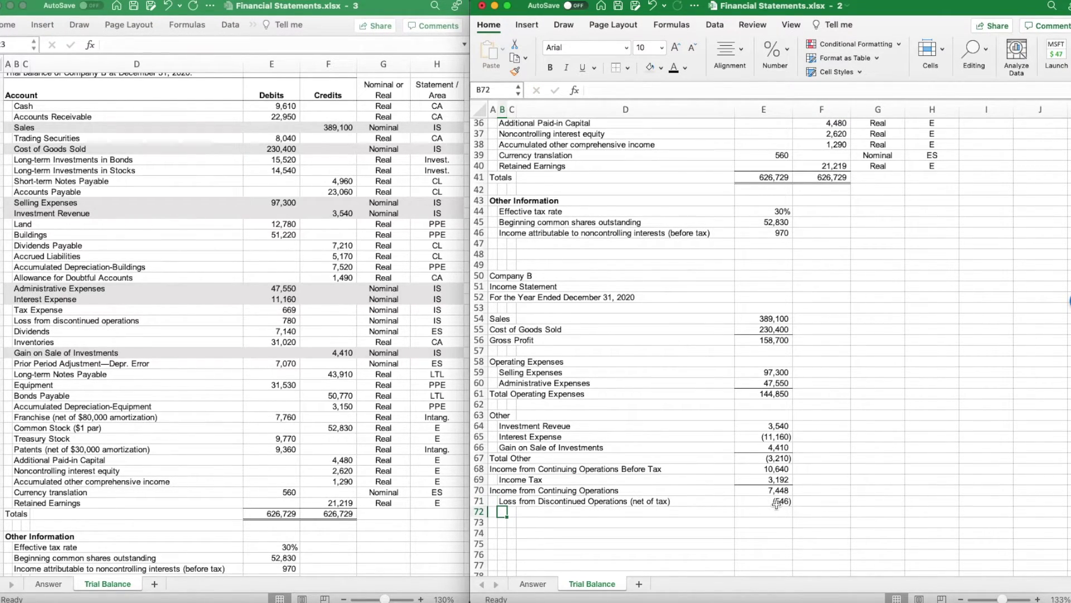
Add a Consolidated Net Income line in row 72, labelled in column A and calculated in E72 as =E70+E71.
left_click(493, 513)
type("Cons")
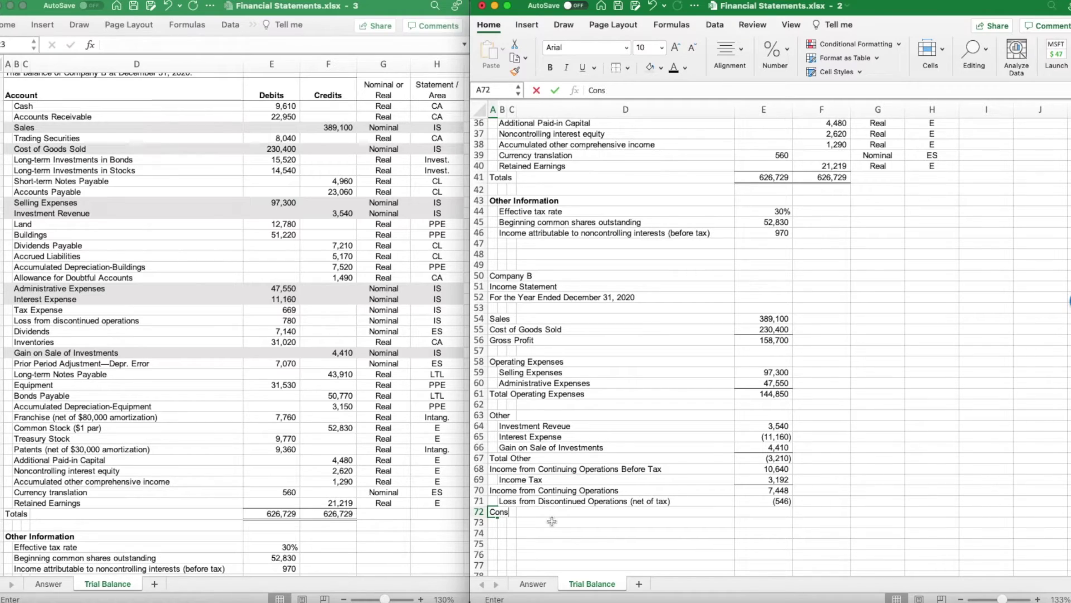
type("olidated Net Income")
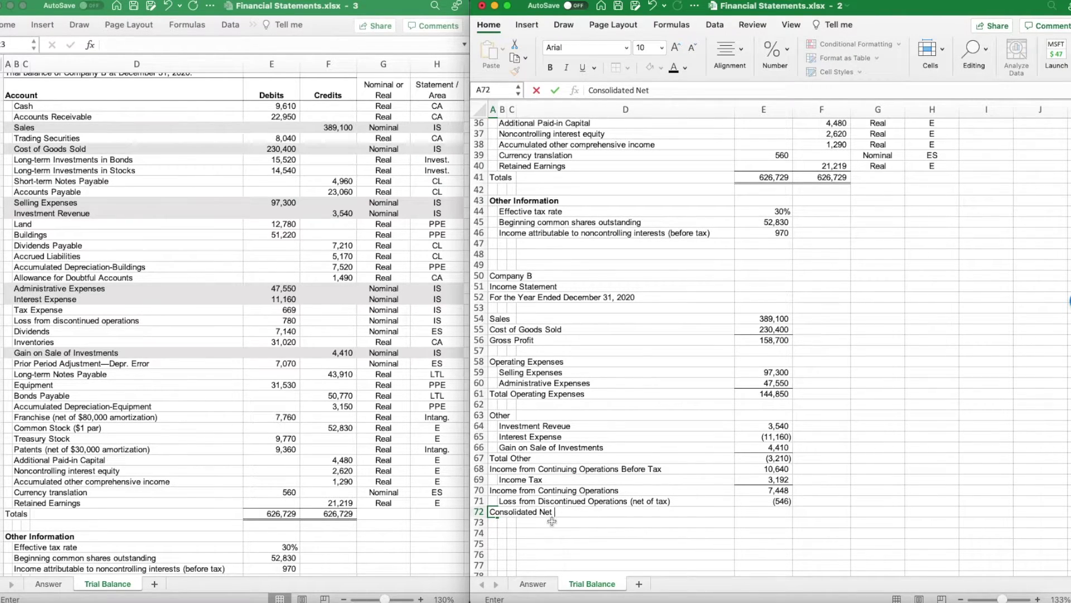
left_click(750, 512)
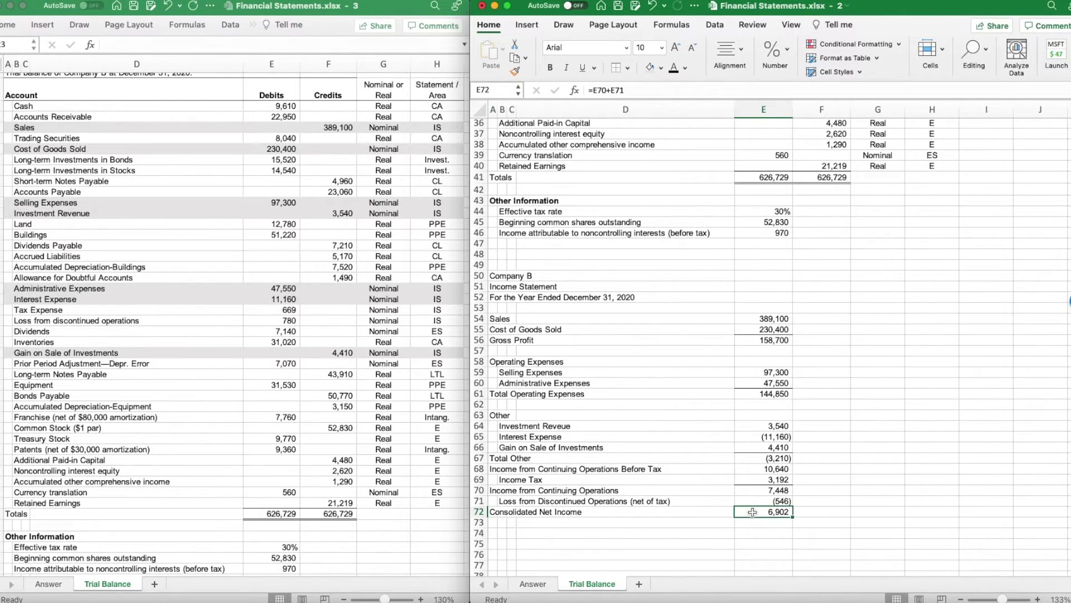
left_click(878, 402)
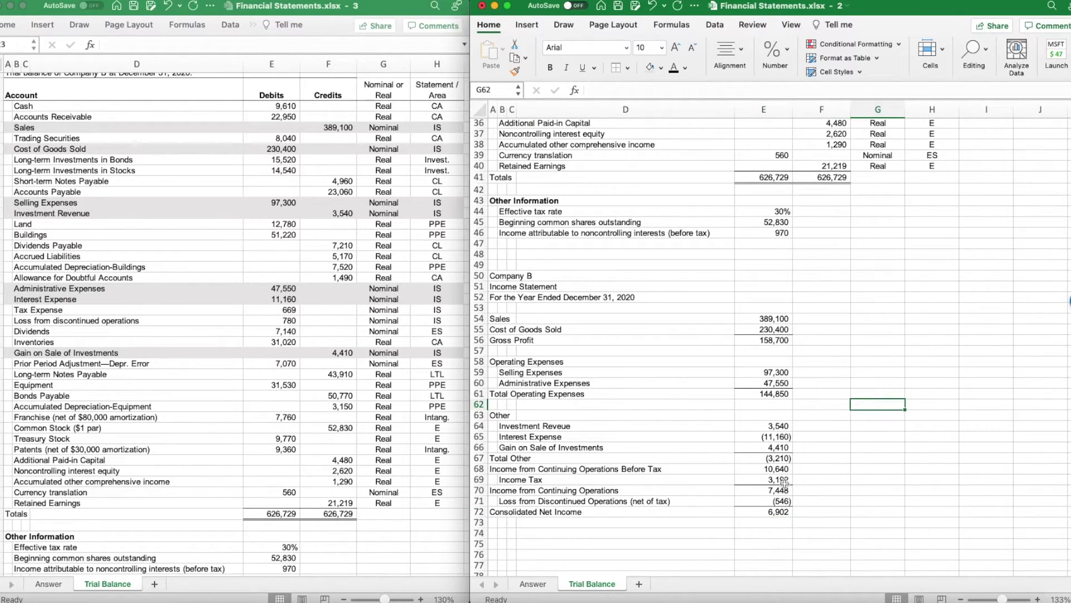
Label row 73 in column B as Income attributable to Noncontrolling Interests (net of tax).
left_click(502, 522)
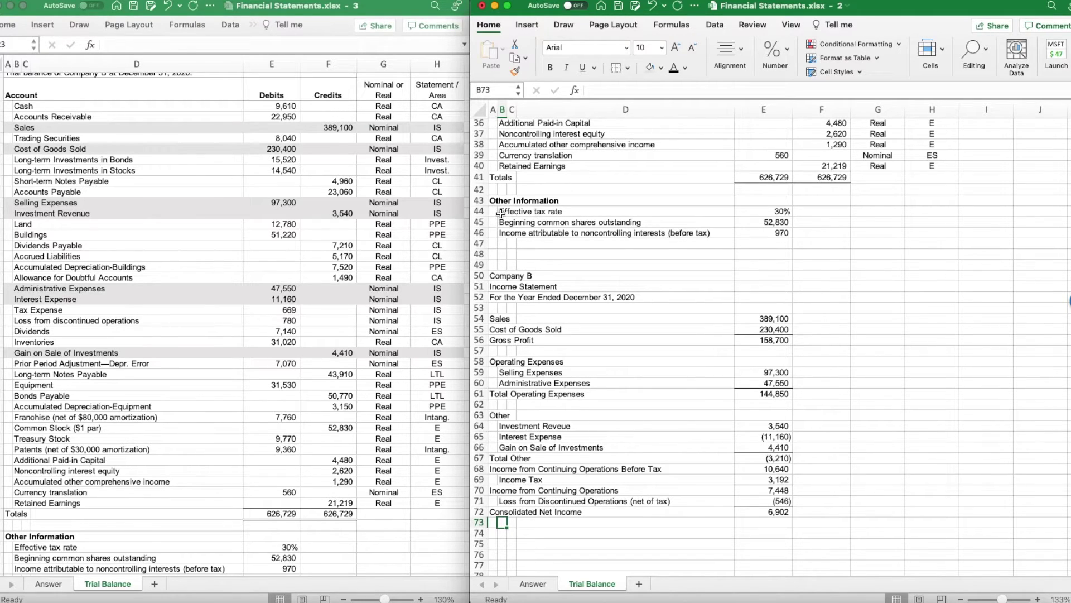
left_click_drag(491, 277, 520, 276)
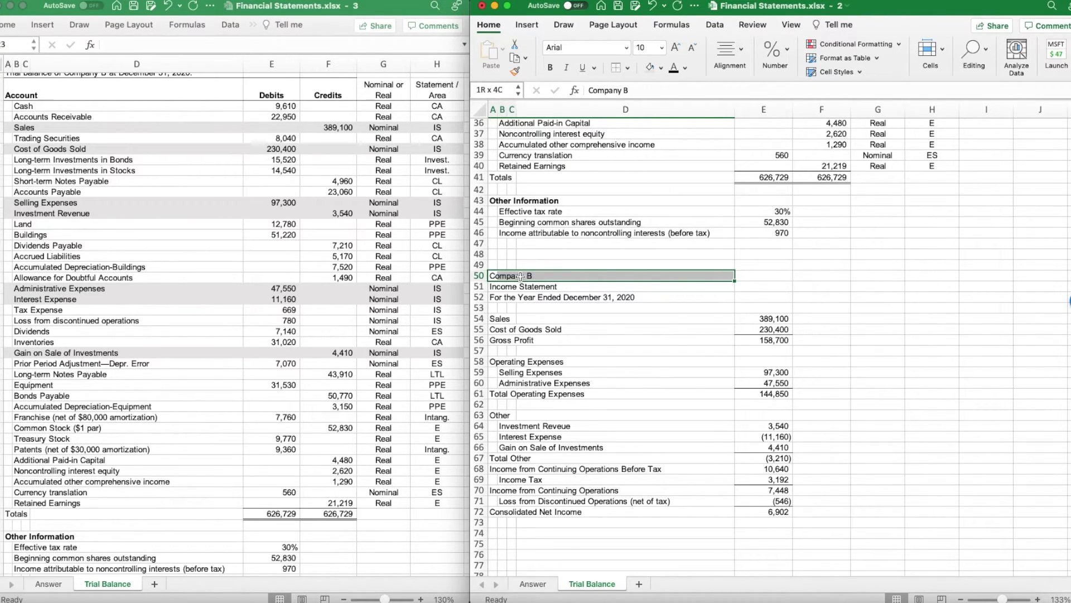
left_click(503, 523)
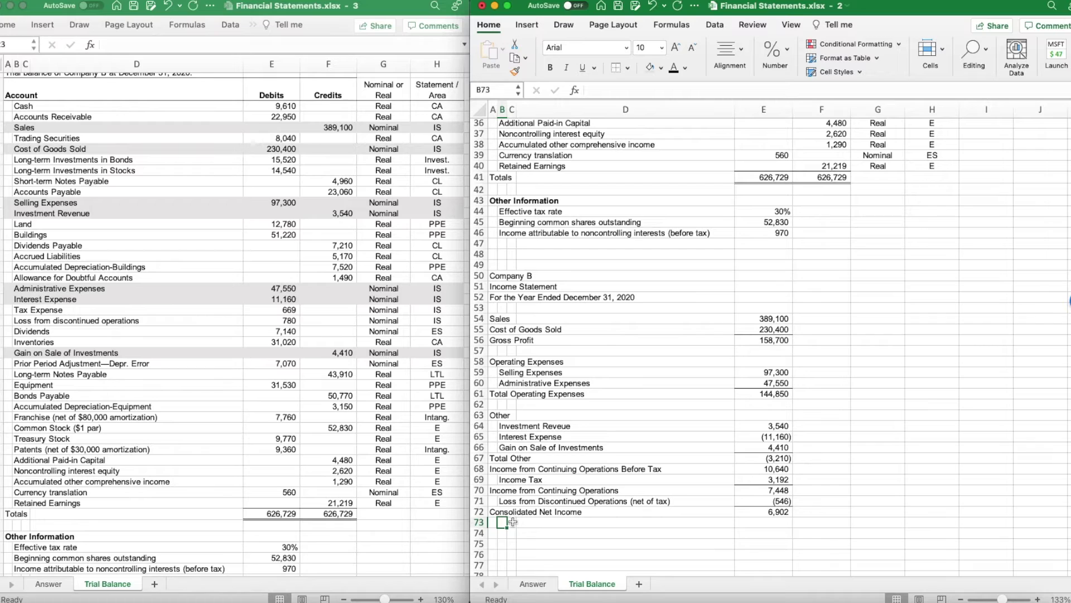
type("Income attributable to Noncontrolling Interests (net of tax)")
Calculate the after-tax noncontrolling interest income in E73 as =E46*0.7, displayed without decimals.
left_click(774, 522)
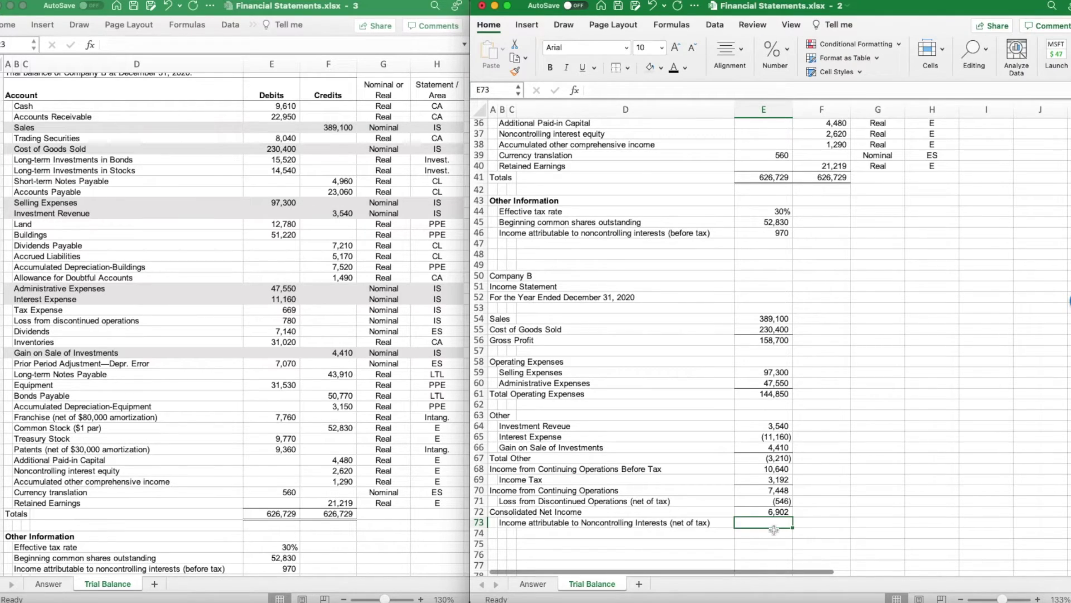
type("=9")
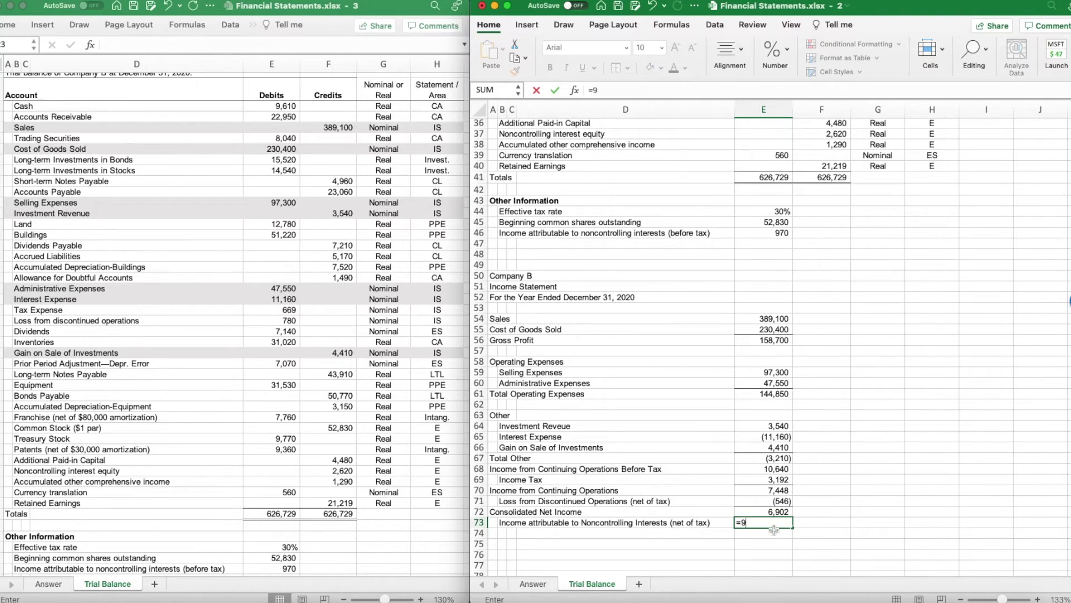
key("BackSpace")
left_click(770, 235)
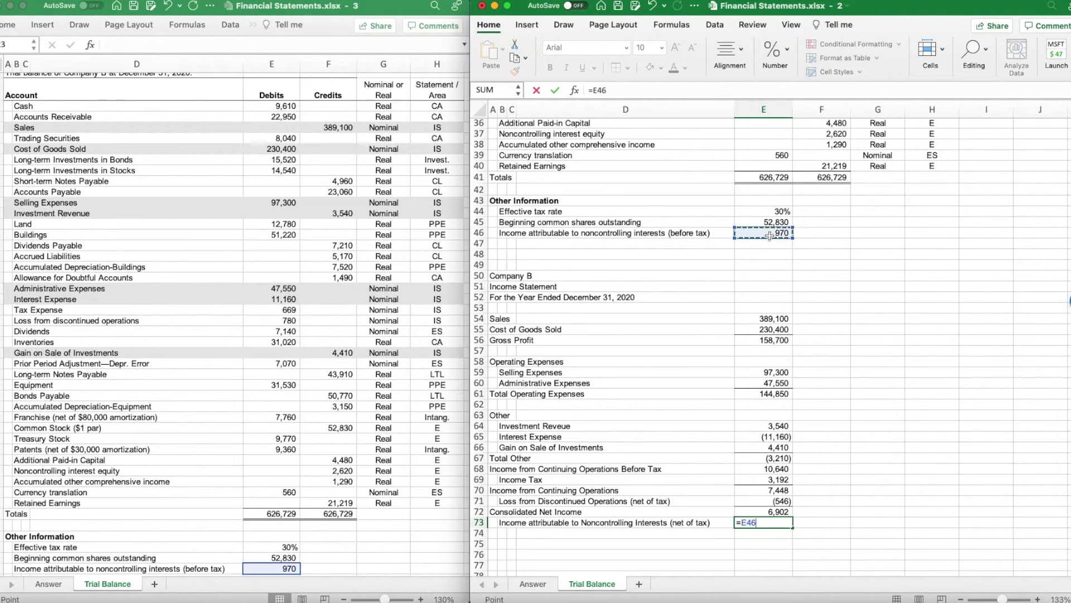
type("*0")
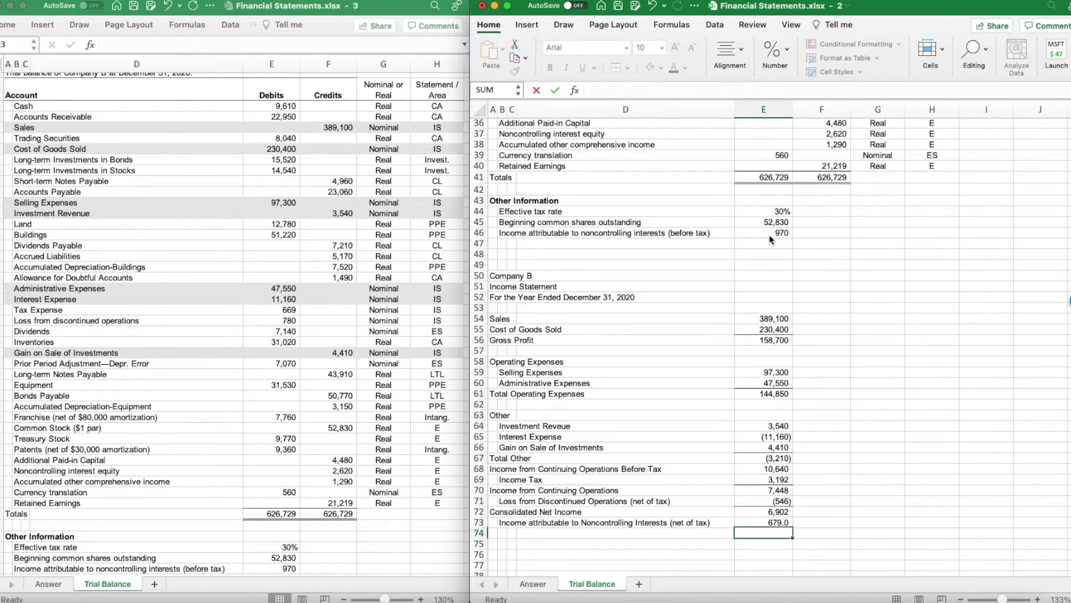
key("Return")
scroll(774, 520, "down", 1)
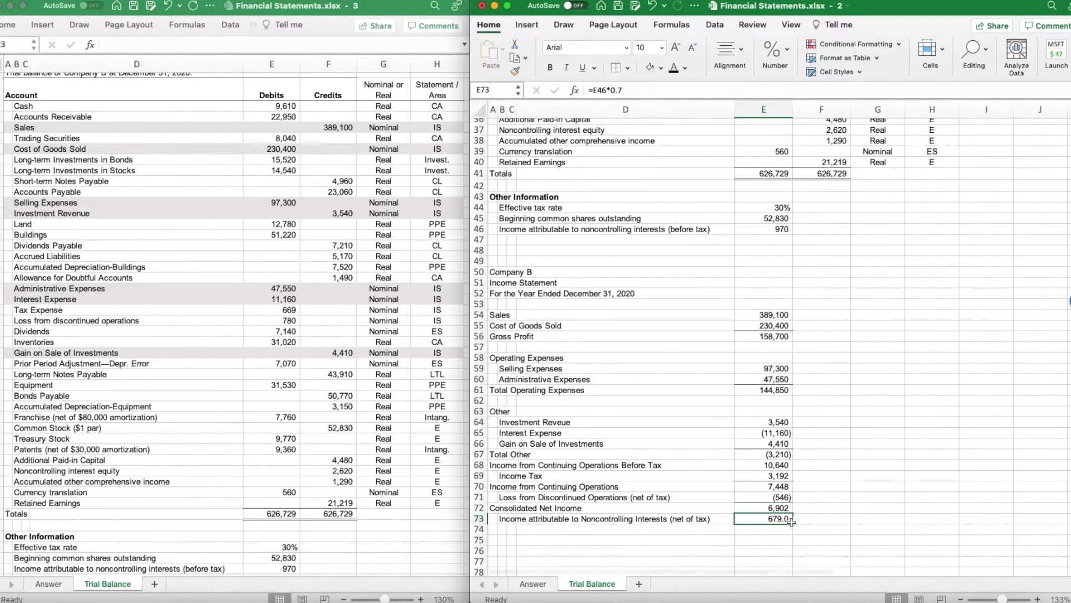
left_click(861, 483)
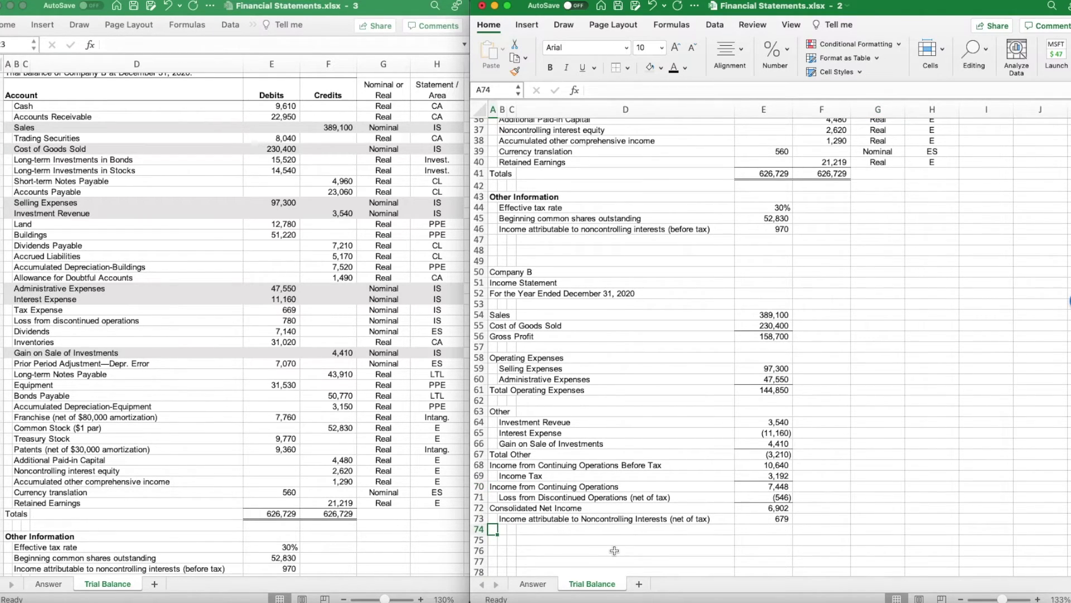
Label row 74 Net Income Attributable to Company B Shareholders in column A.
type("Net Income At")
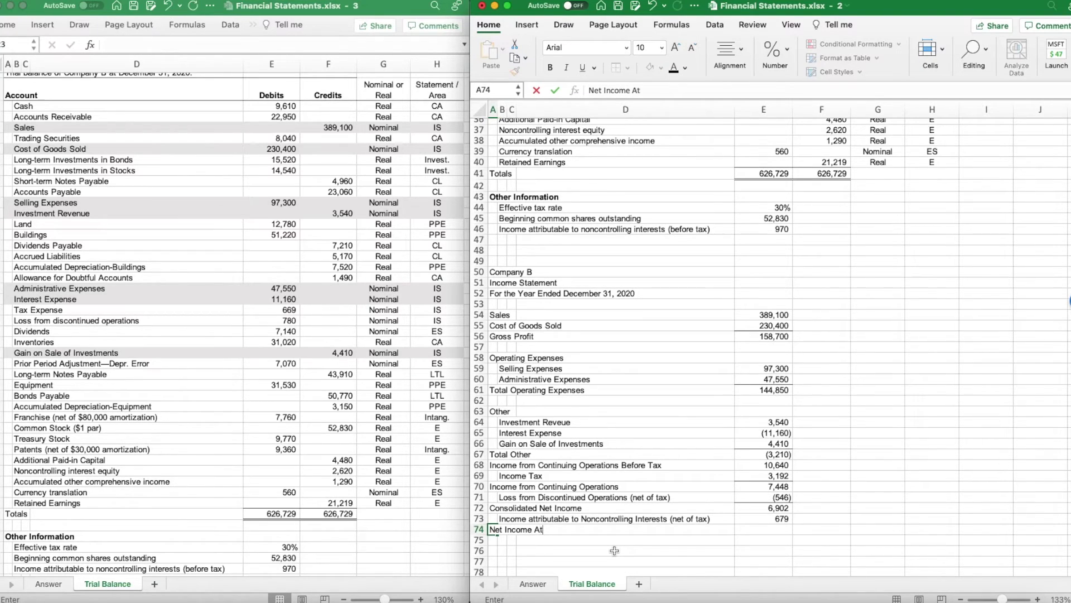
type("tributeal")
key("BackSpace")
key("BackSpace")
key("BackSpace")
type("able to Company ")
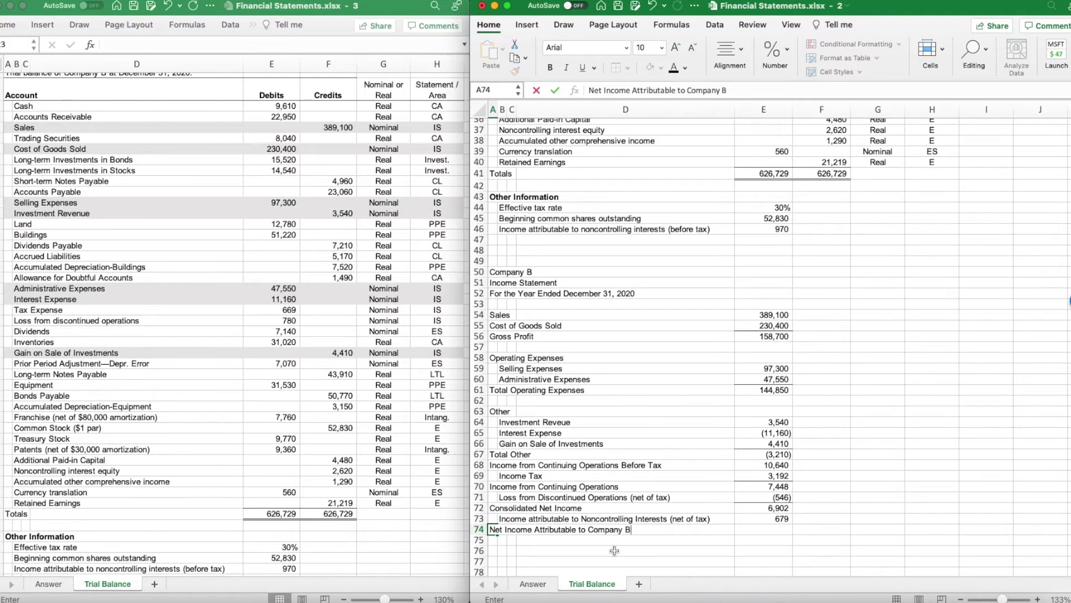
type("B Shareholders")
Calculate the net income attributable to Company B shareholders in E74 as =E72-E73.
key("Tab")
key("Tab")
key("Tab")
key("Tab")
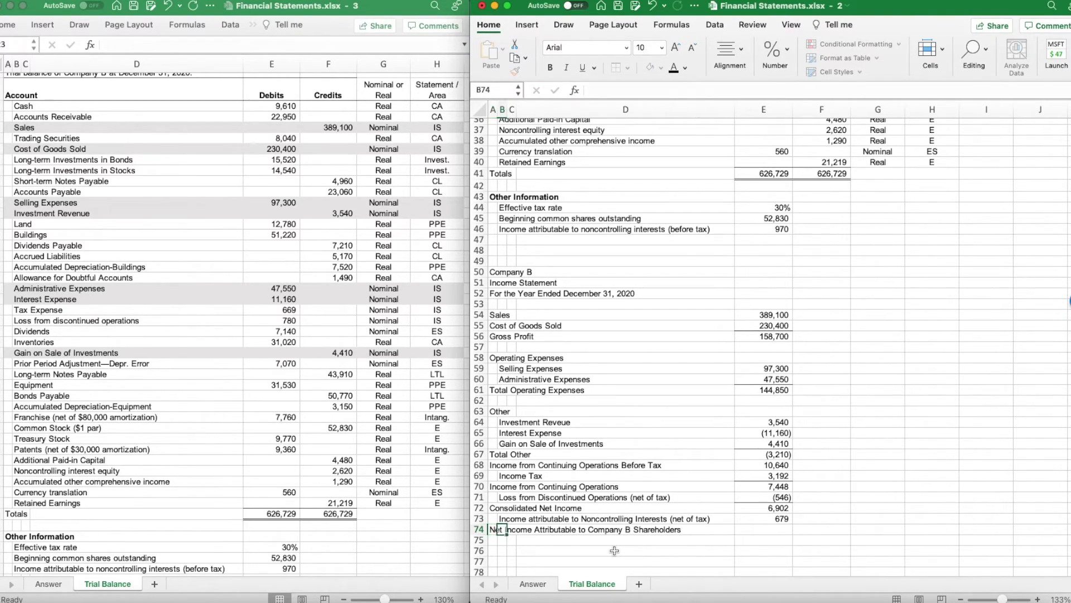
type("=")
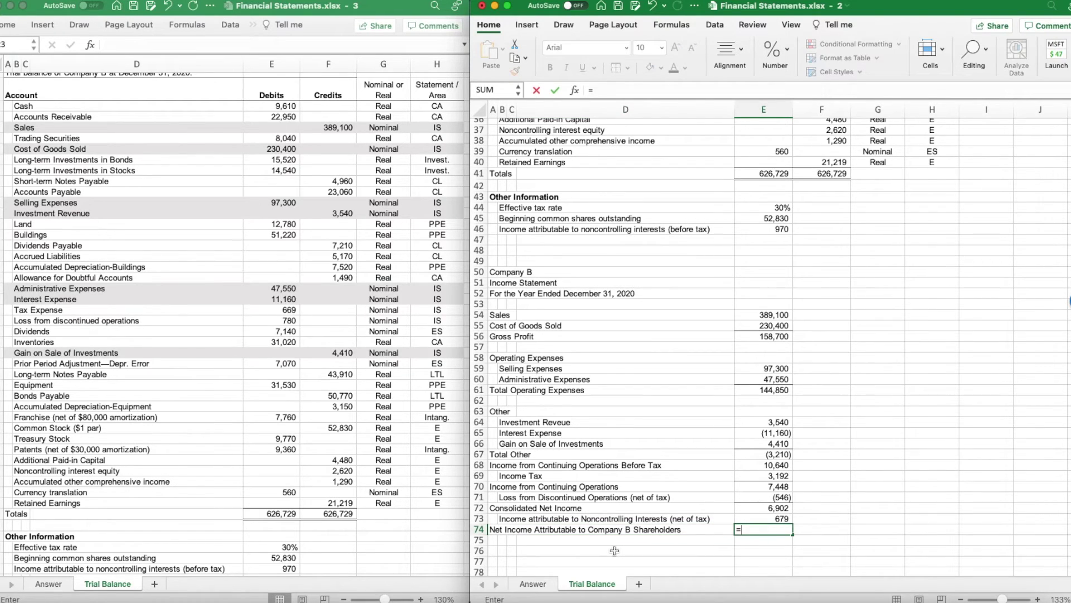
left_click(770, 507)
type("-")
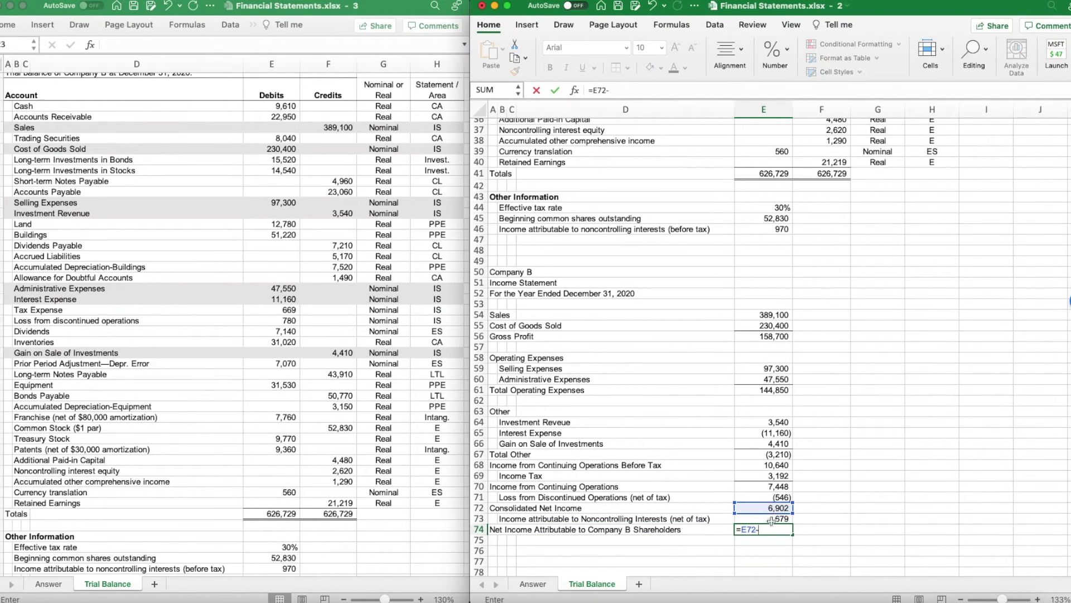
left_click(769, 518)
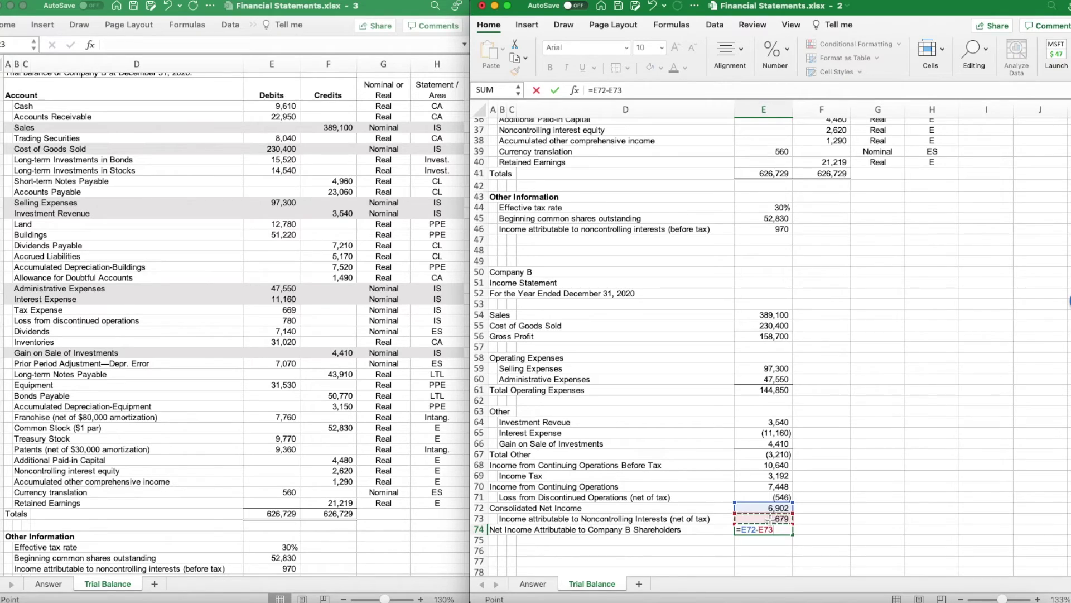
key("Return")
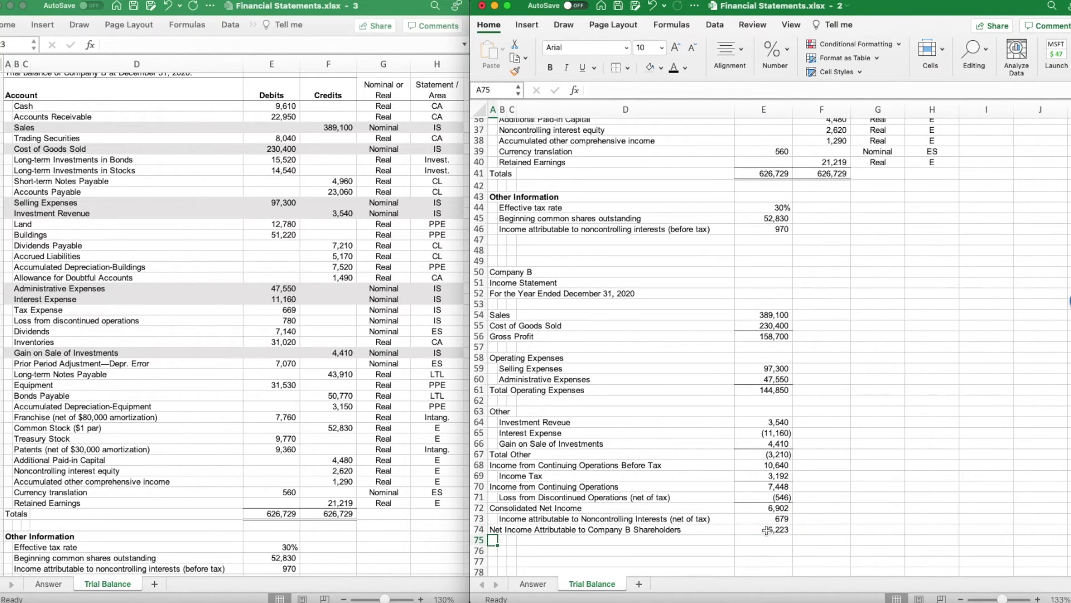
Apply a top and double bottom border to the final net income amount in E74.
left_click(764, 530)
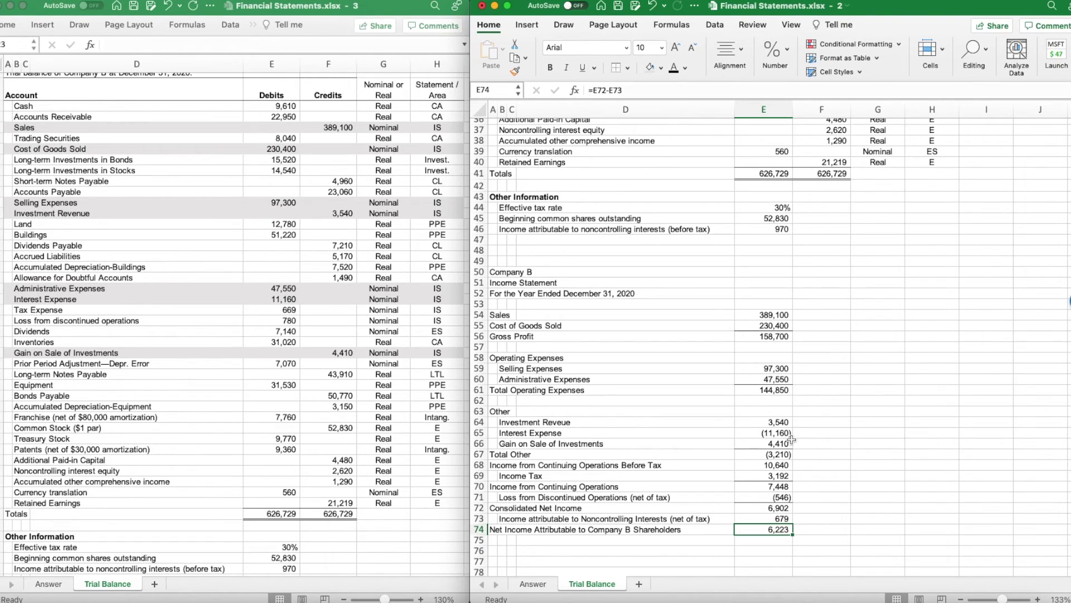
left_click(628, 68)
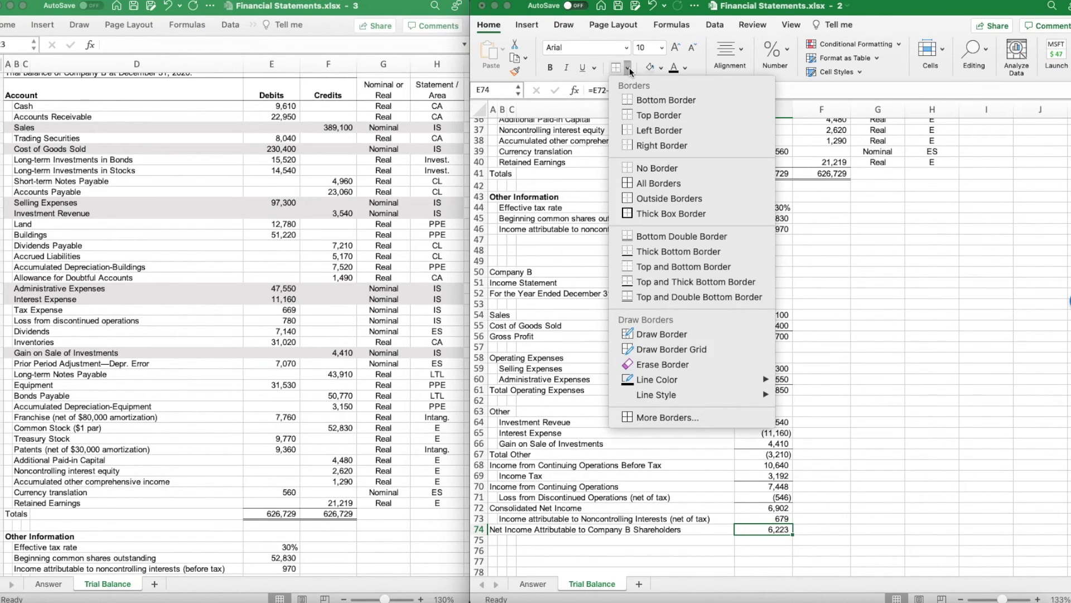
left_click(679, 299)
left_click(875, 450)
Select the income statement's three heading lines in A50:A52.
scroll(875, 451, "down", 4)
left_click_drag(493, 156, 493, 177)
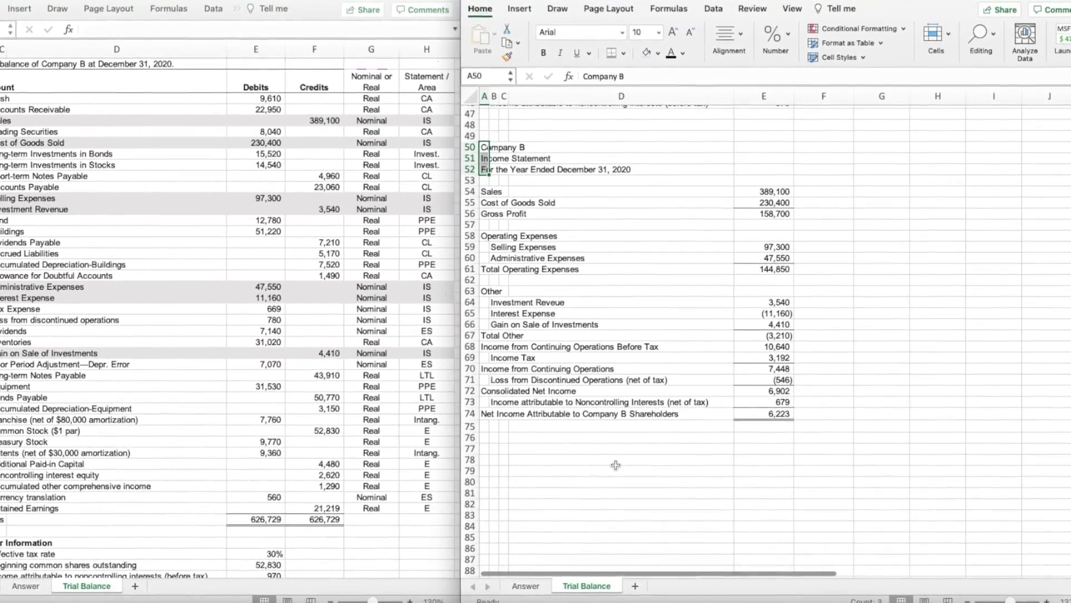